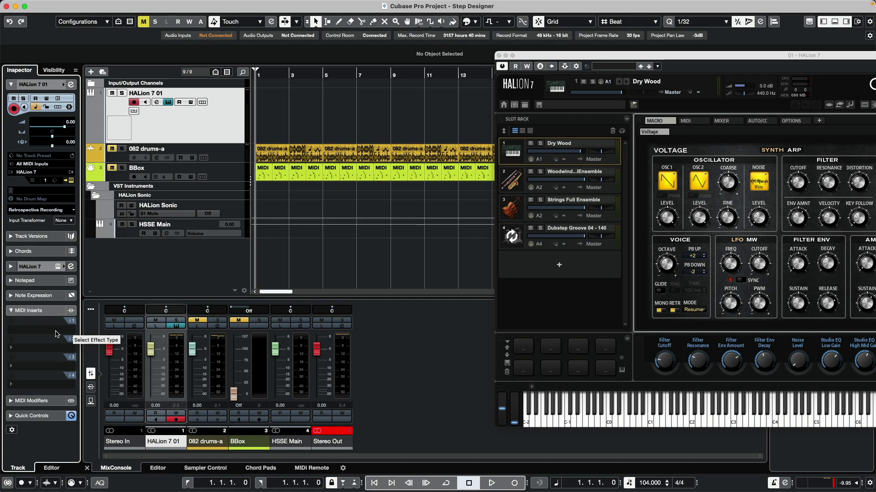
- Load StepDesigner into the first MIDI insert slot of the HALion 7 01 track
click(57, 331)
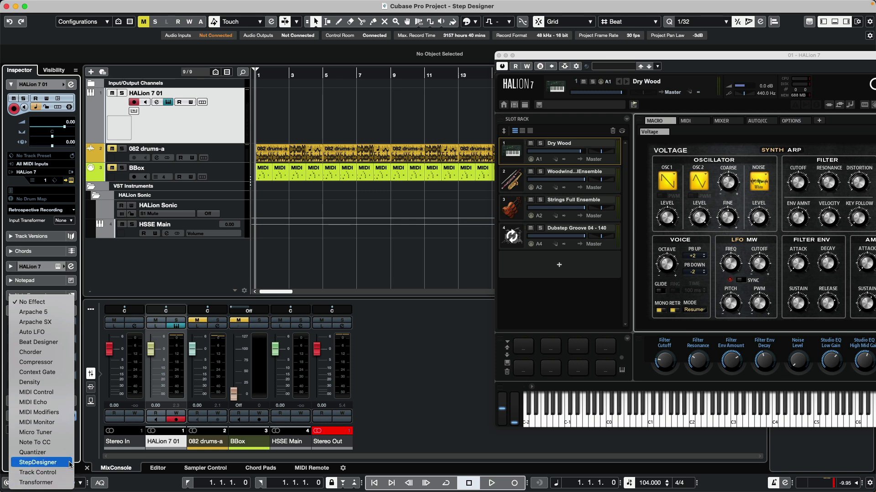
click(66, 465)
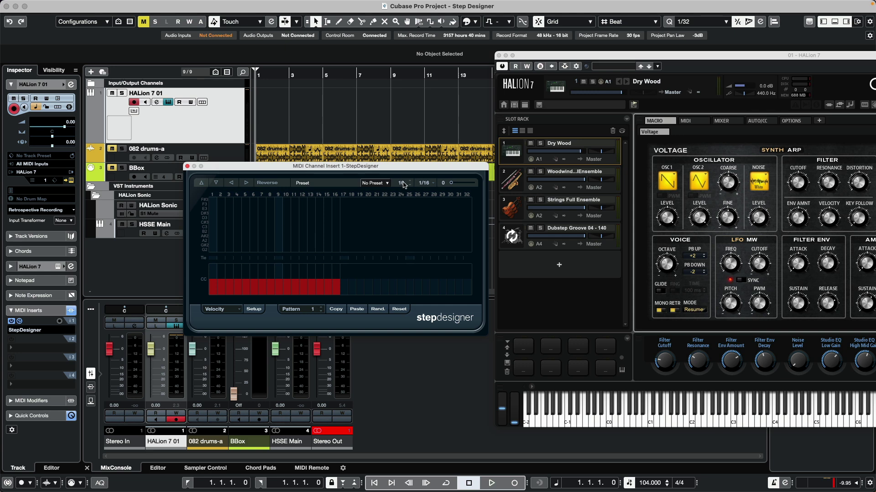
- Set the StepDesigner pattern to 16 steps at 1/16 step resolution
scroll(403, 184, up, 8)
scroll(403, 184, down, 4)
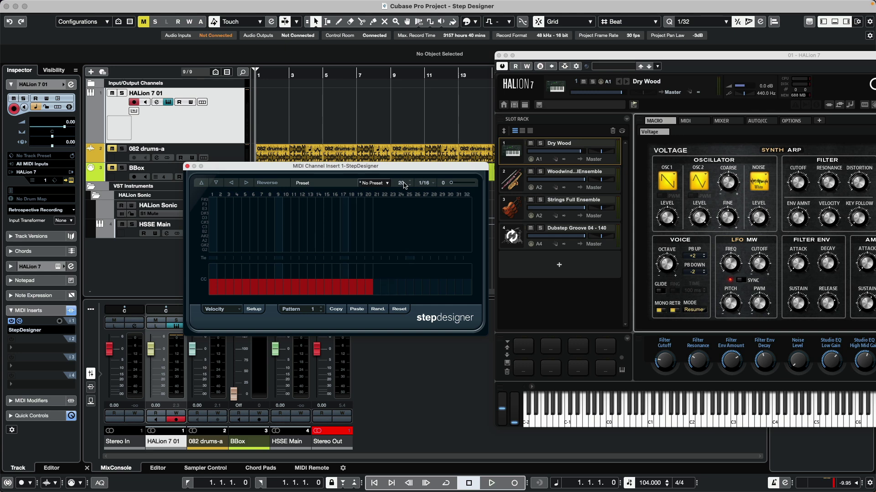
scroll(405, 186, down, 4)
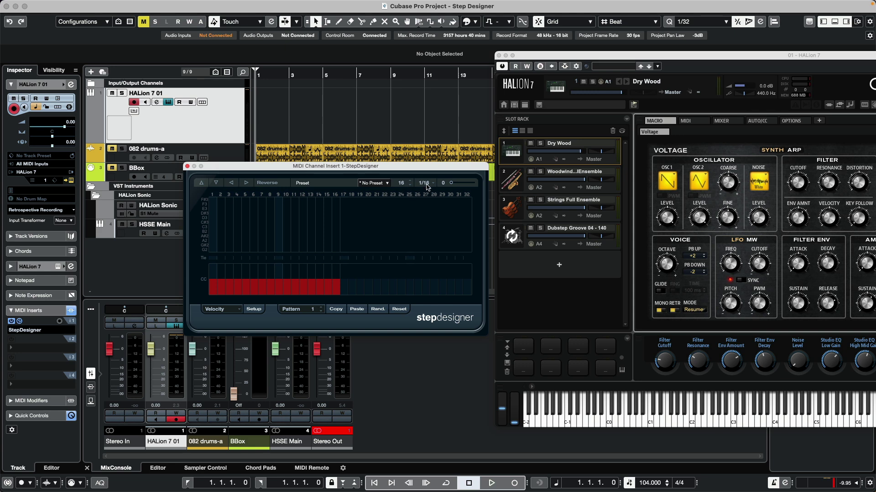
click(427, 186)
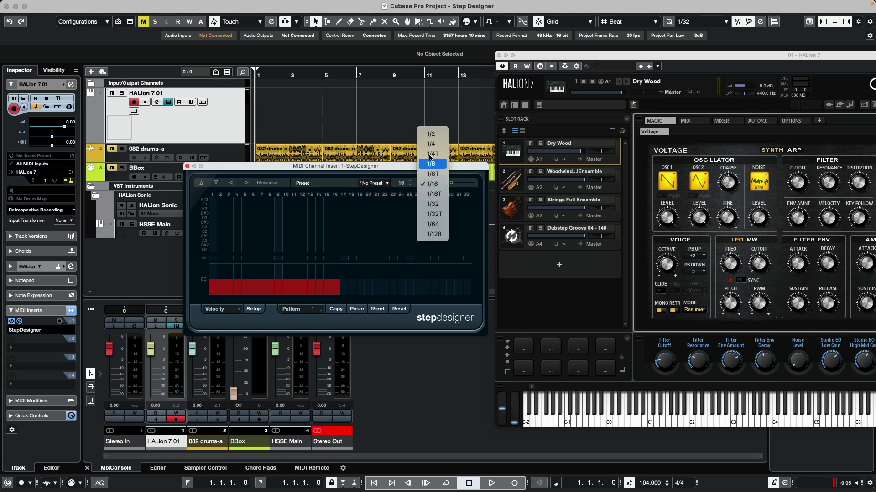
click(439, 185)
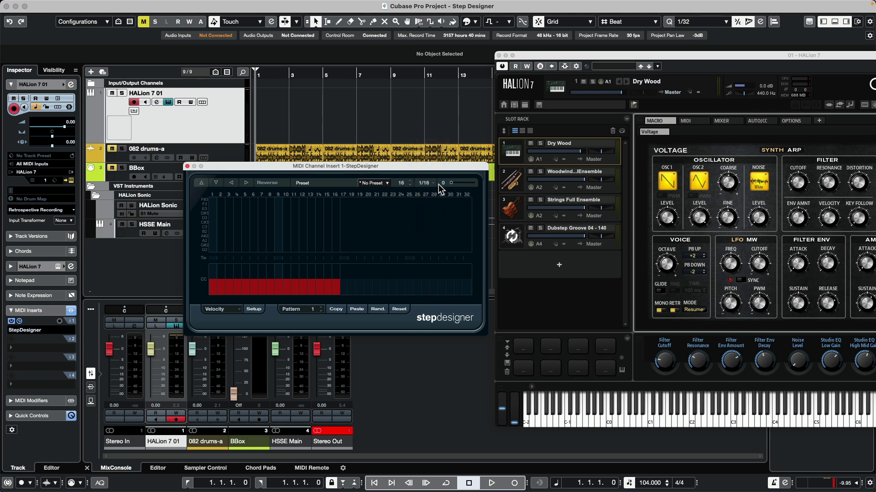
- Add a G#2 note at step 2 and audition the pattern
click(221, 246)
key(space)
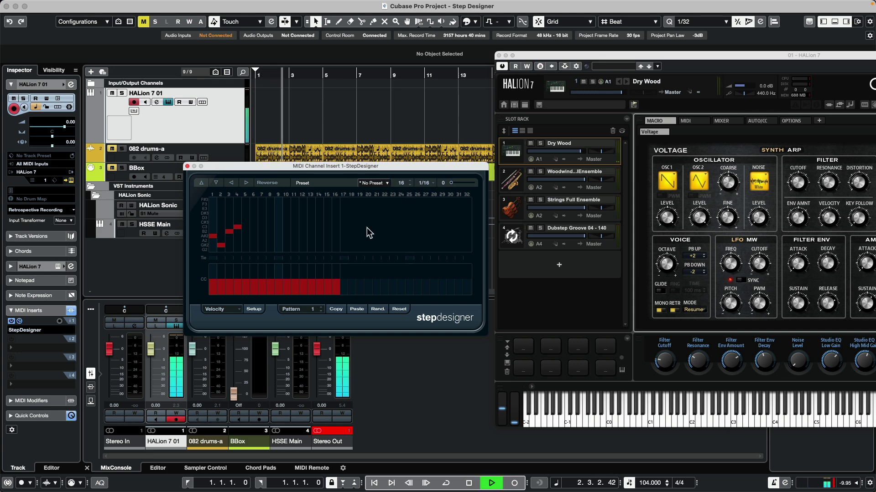
mouse_move(721, 221)
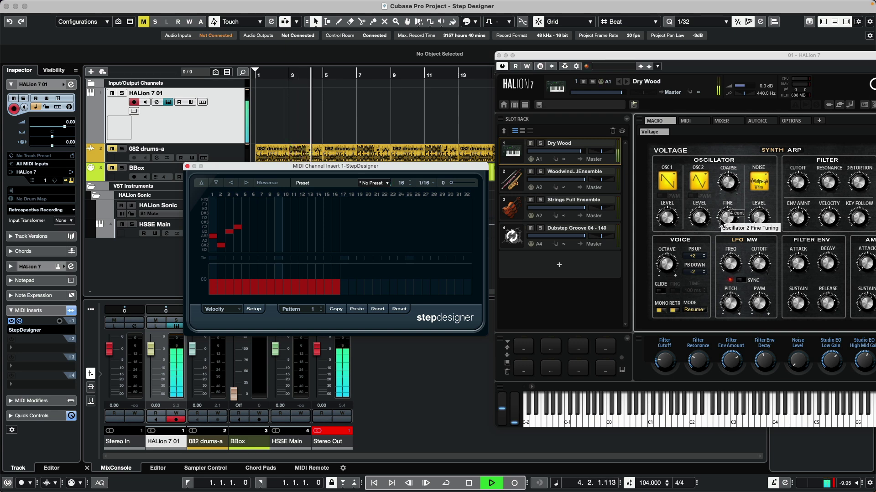
key(space)
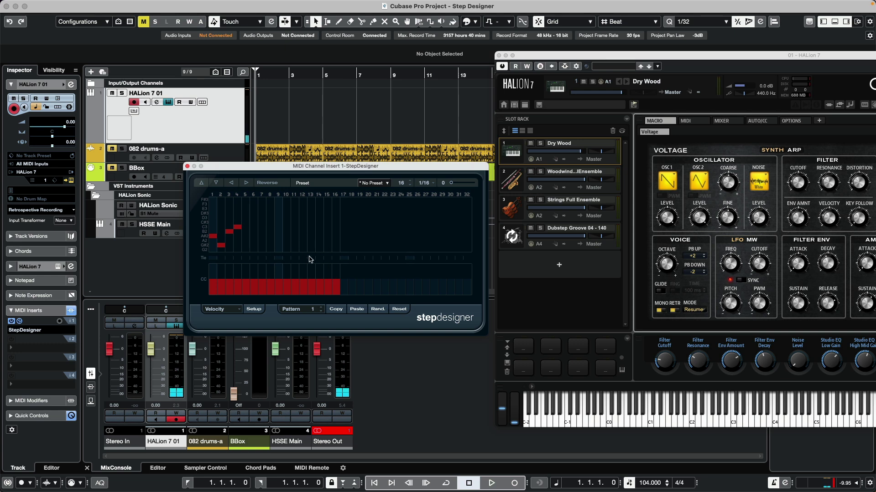
- Shift the note pattern eight steps later, then one step back earlier
click(247, 183)
click(247, 183)
click(246, 183)
click(247, 183)
click(247, 183)
click(246, 183)
click(246, 183)
click(247, 183)
click(247, 183)
click(246, 183)
click(247, 183)
click(247, 182)
click(246, 183)
click(247, 183)
click(247, 182)
click(247, 182)
click(231, 182)
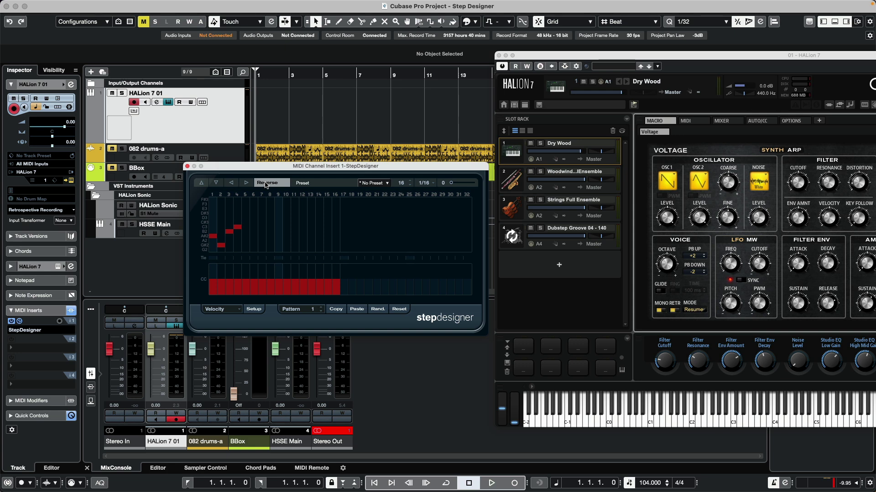
click(231, 183)
click(231, 183)
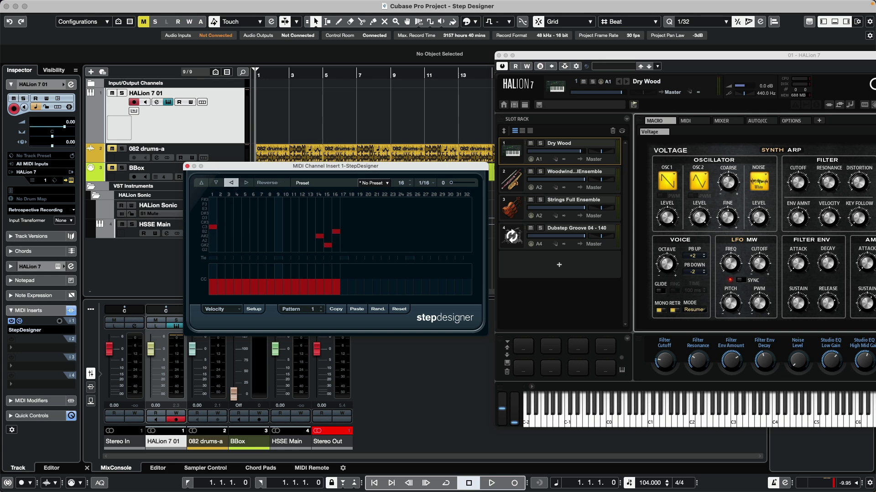
click(246, 183)
click(247, 183)
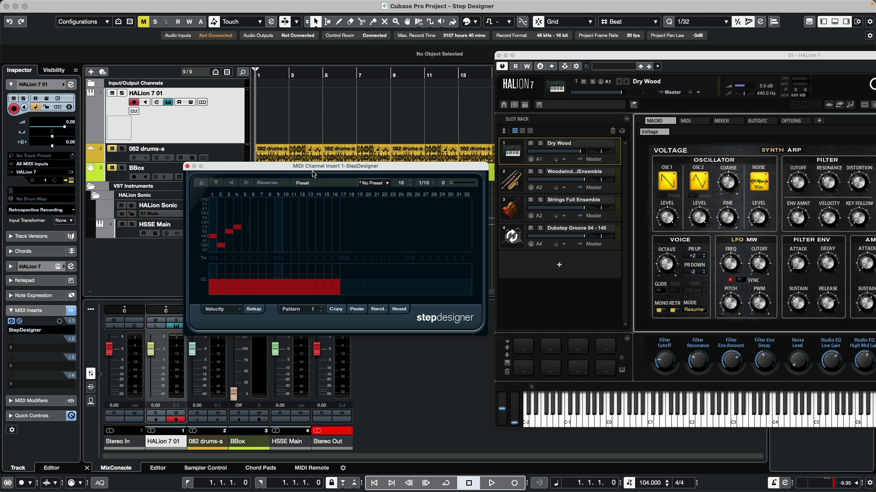
key(space)
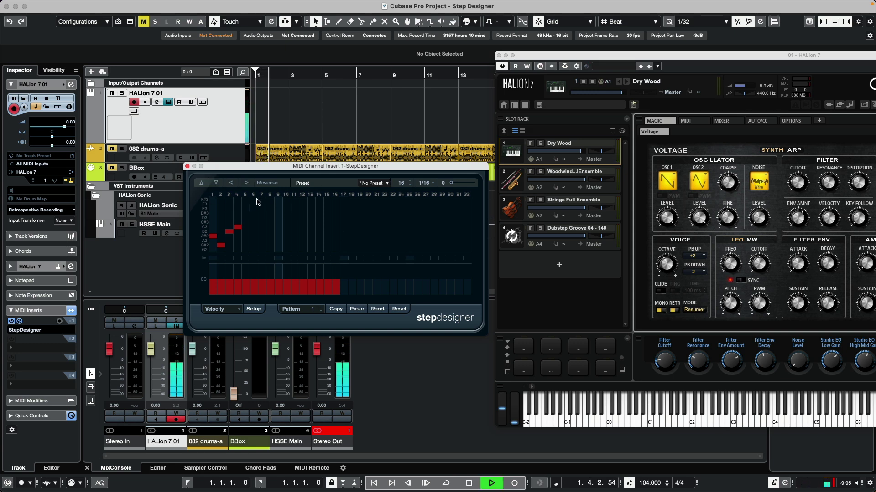
click(202, 183)
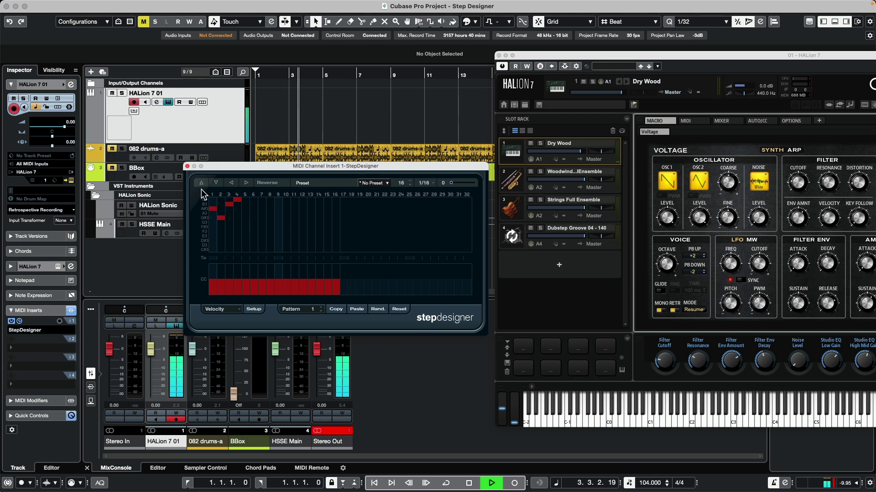
click(217, 183)
click(217, 184)
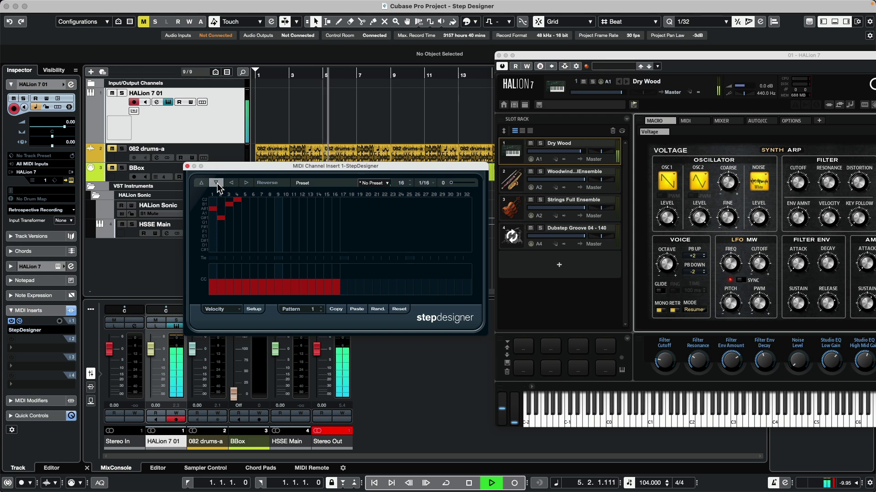
click(201, 183)
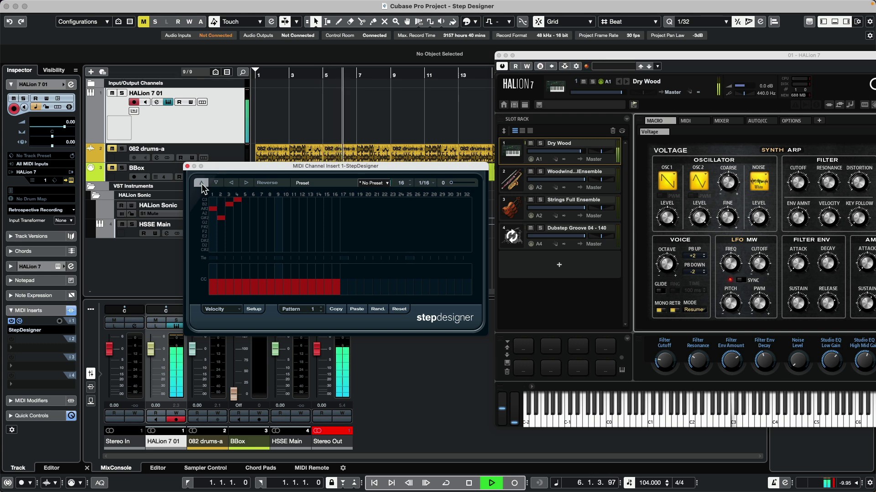
key(space)
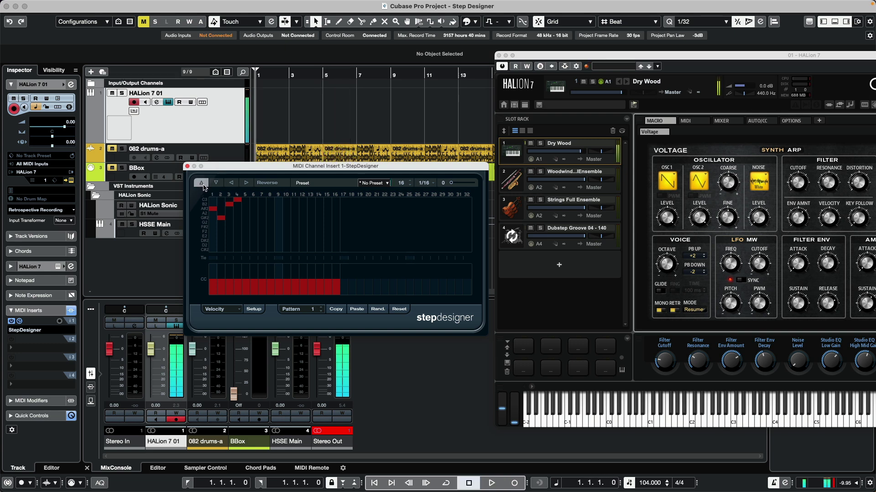
scroll(279, 222, up, 3)
scroll(279, 222, up, 1)
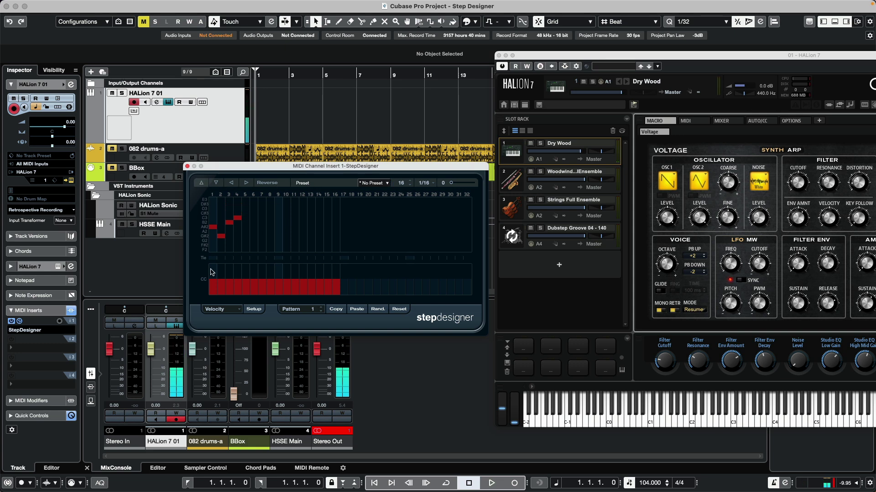
- Raise the velocity bars to accent steps 1 and 4, then audition the pattern
mouse_move(214, 277)
mouse_down()
mouse_move(246, 263)
mouse_move(240, 281)
mouse_move(238, 265)
mouse_up()
key(space)
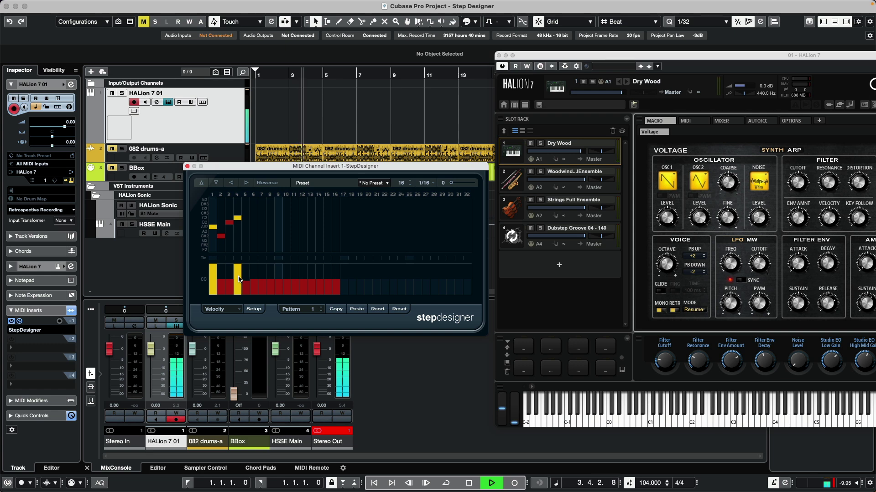
key(space)
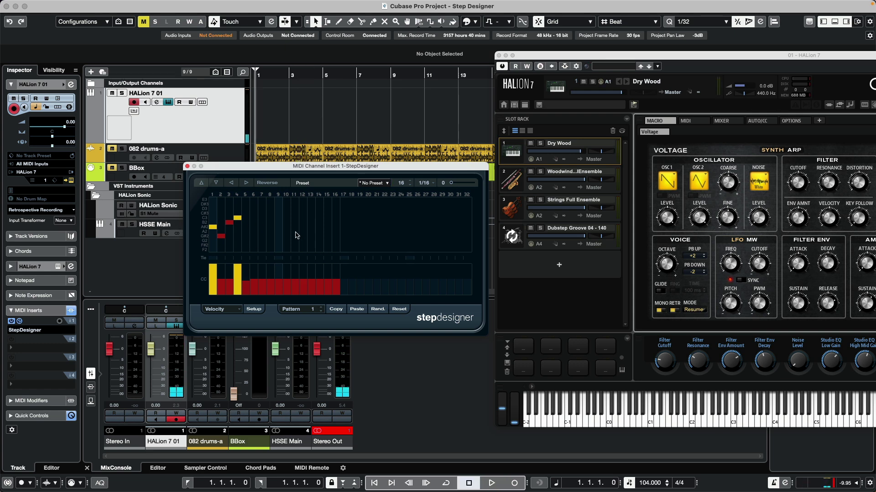
- Switch to empty pattern 2 and paste pattern 1's steps into it
click(320, 308)
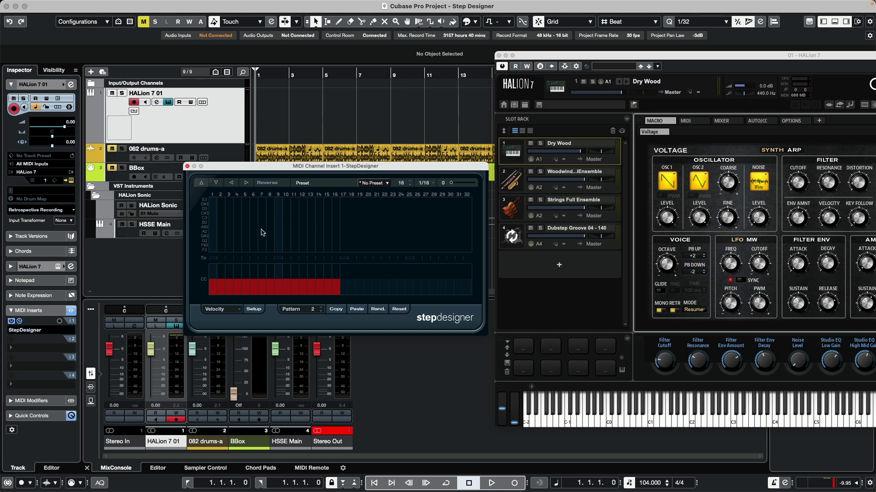
click(318, 312)
click(337, 309)
click(320, 308)
click(357, 310)
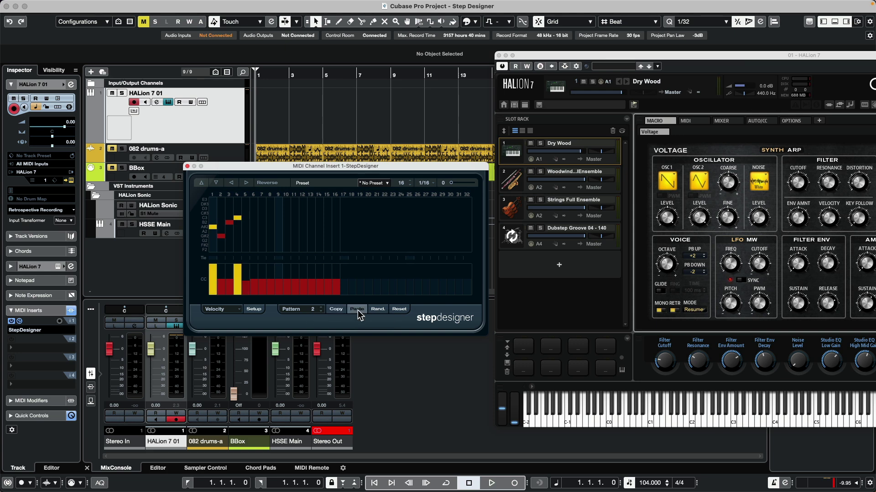
- Reverse pattern 2's step order, audition it, then return to pattern 1
click(273, 185)
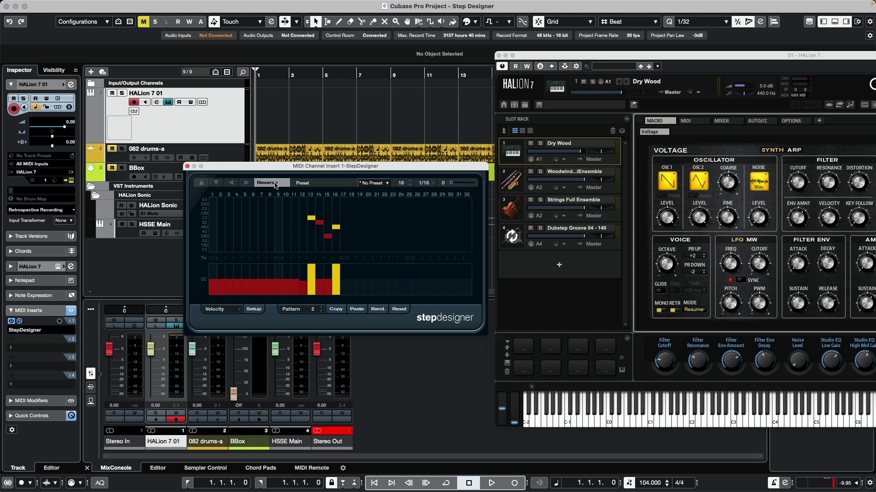
key(space)
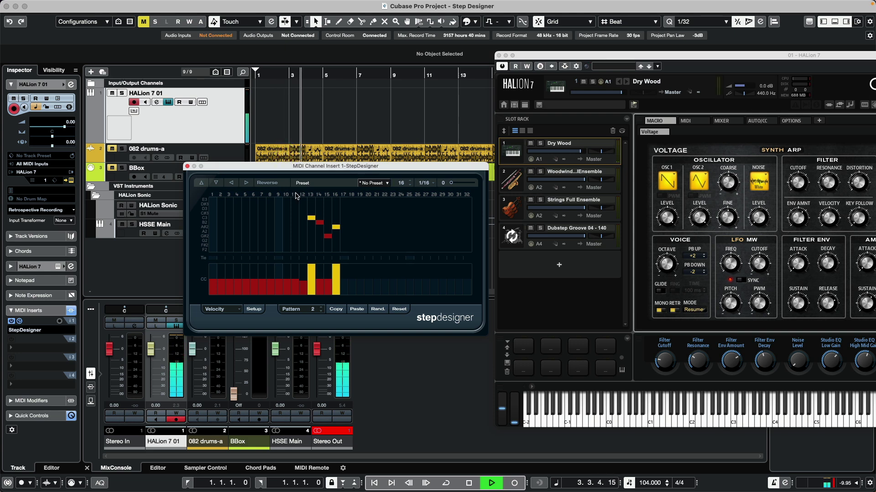
key(space)
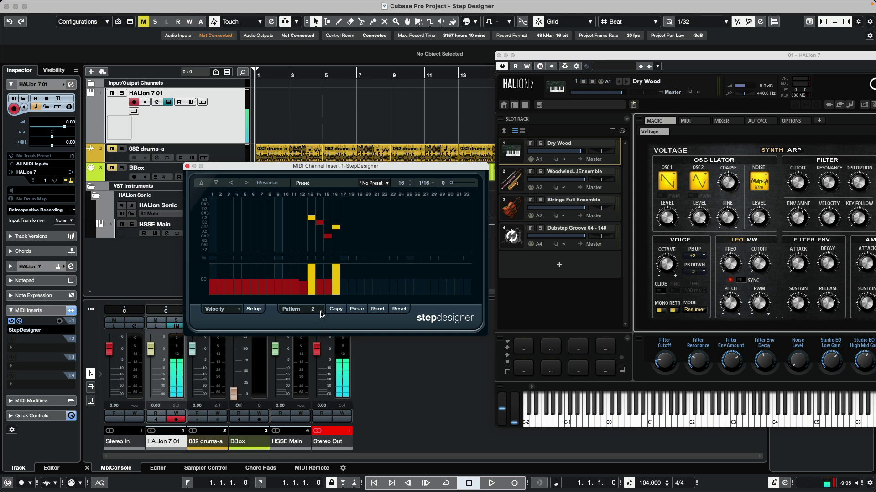
click(321, 312)
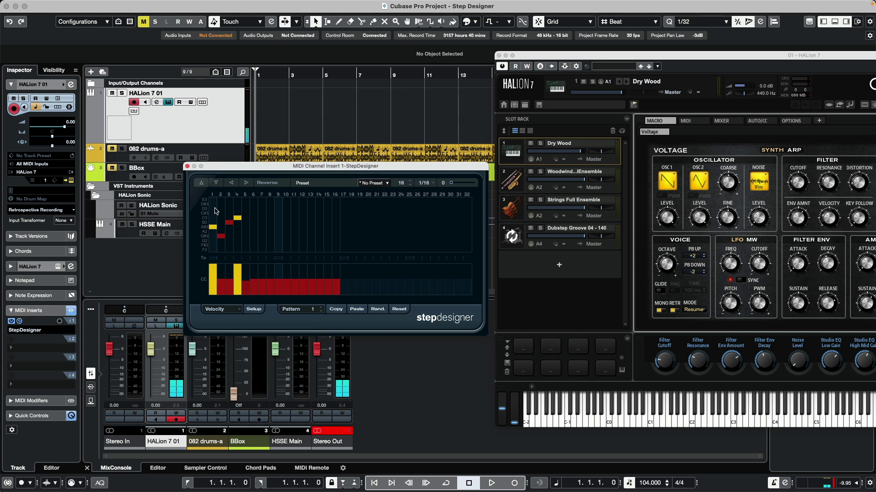
- Move to empty pattern 3 and paste the copied phrase into it
click(314, 306)
click(314, 306)
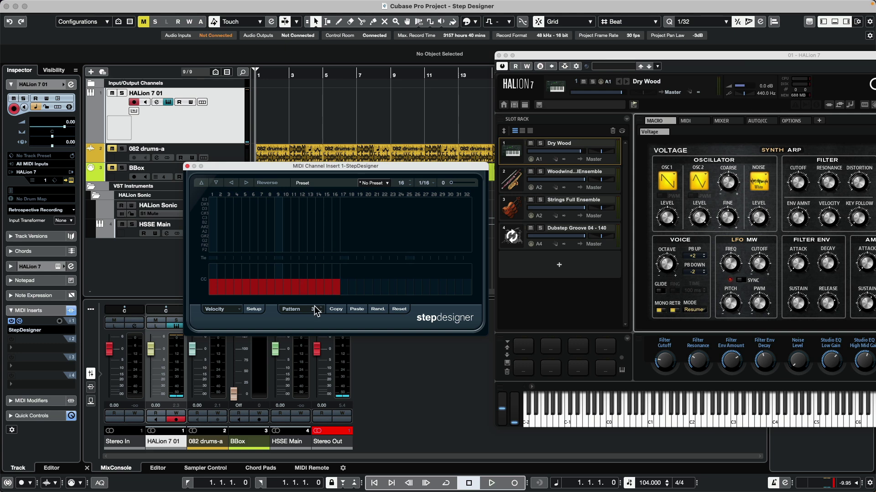
click(357, 309)
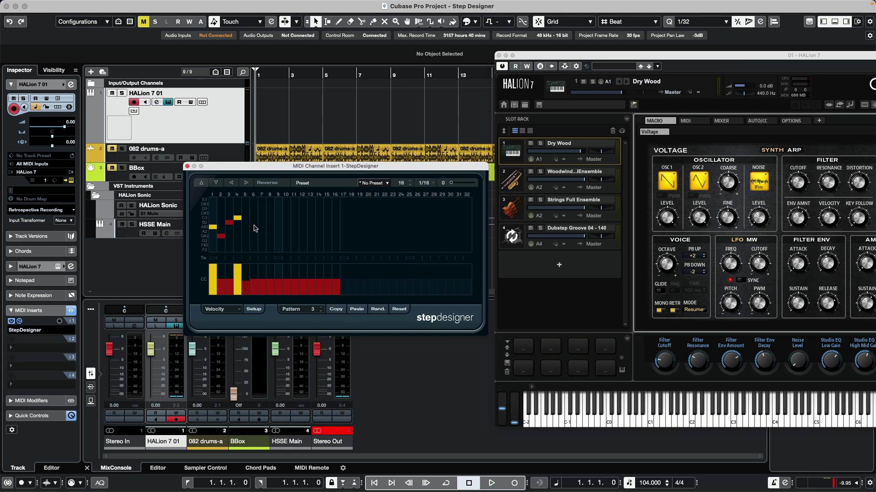
- Add a B2 note at step 6 and G#2 at step 7, then audition pattern 3
click(254, 223)
click(261, 236)
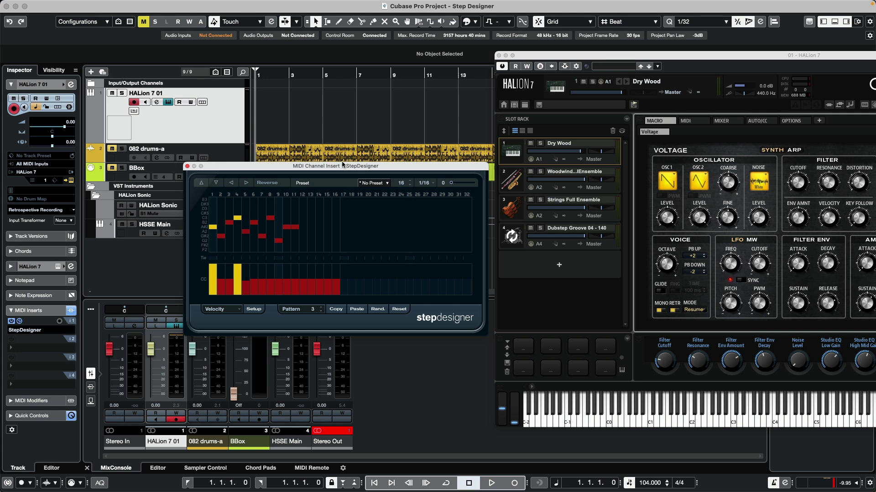
key(space)
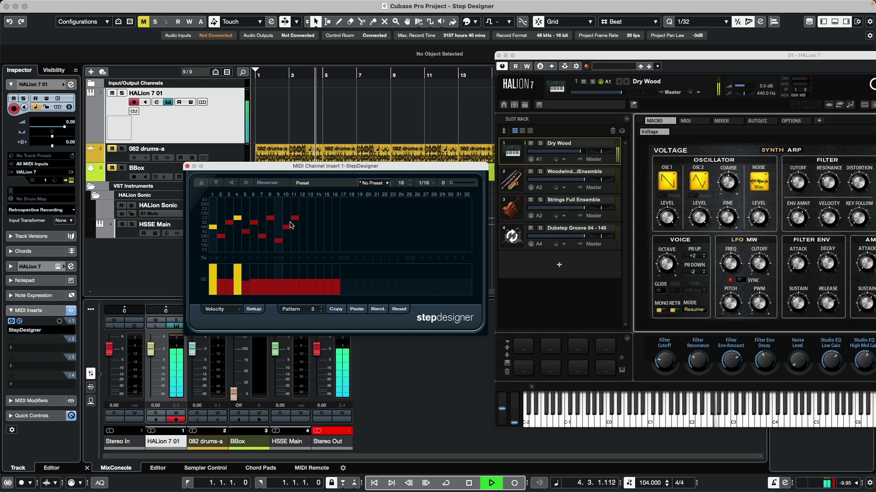
key(space)
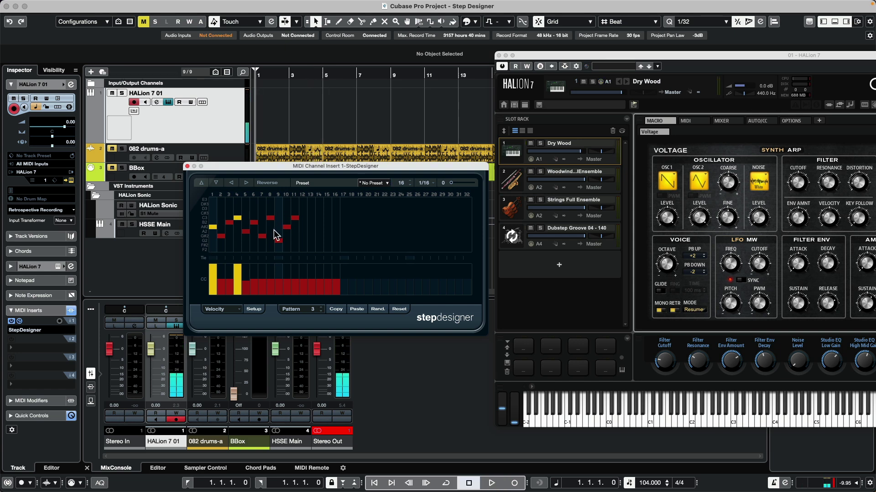
click(223, 308)
- Switch the lane to Gate and draw shorter gates on steps 2, 6 and 5–10
click(223, 320)
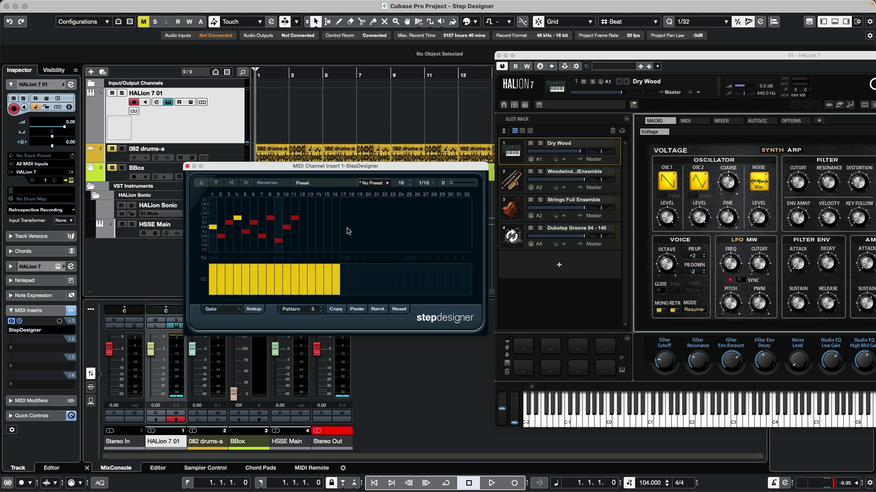
click(221, 277)
click(253, 280)
drag(245, 286, 284, 267)
key(space)
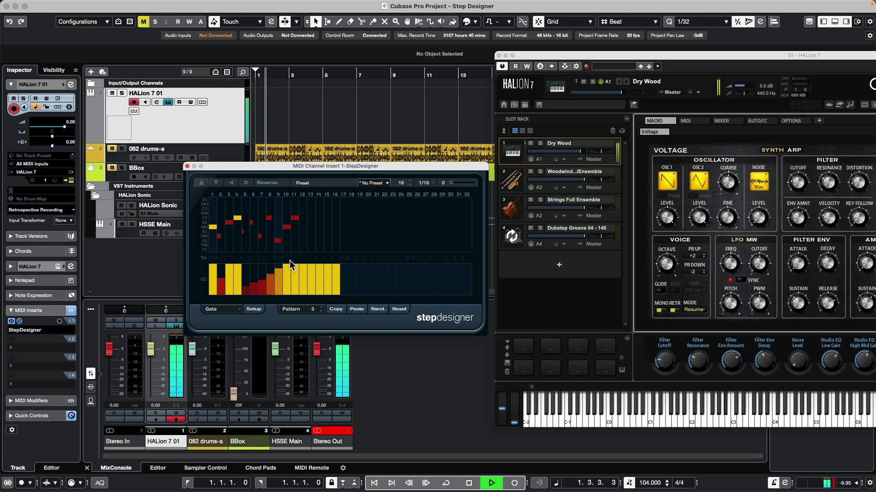
- Reset all gates to full length, then shorten steps 8, 4 and 2 while playing
mouse_move(242, 268)
mouse_down()
mouse_move(291, 264)
mouse_move(219, 266)
mouse_up()
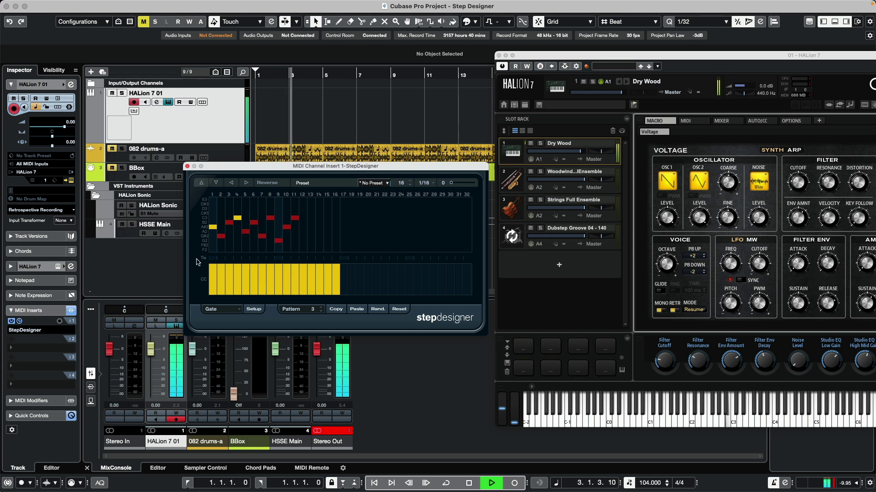
click(271, 281)
click(237, 281)
click(220, 286)
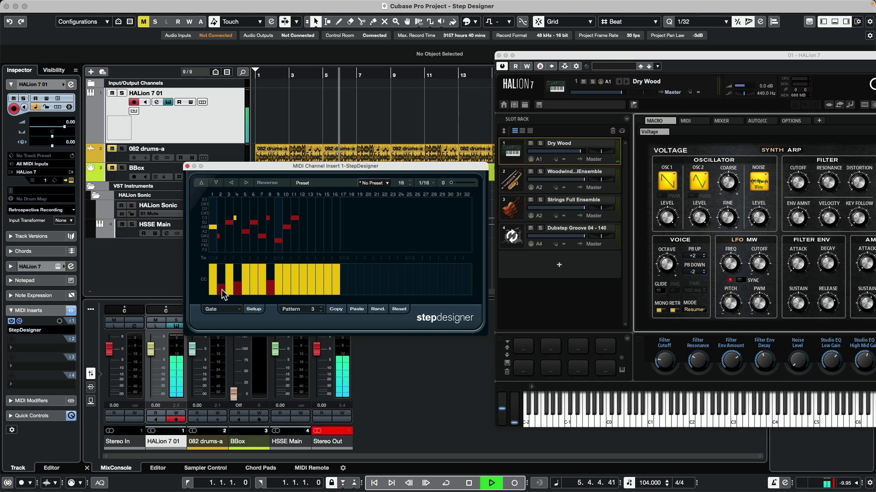
key(space)
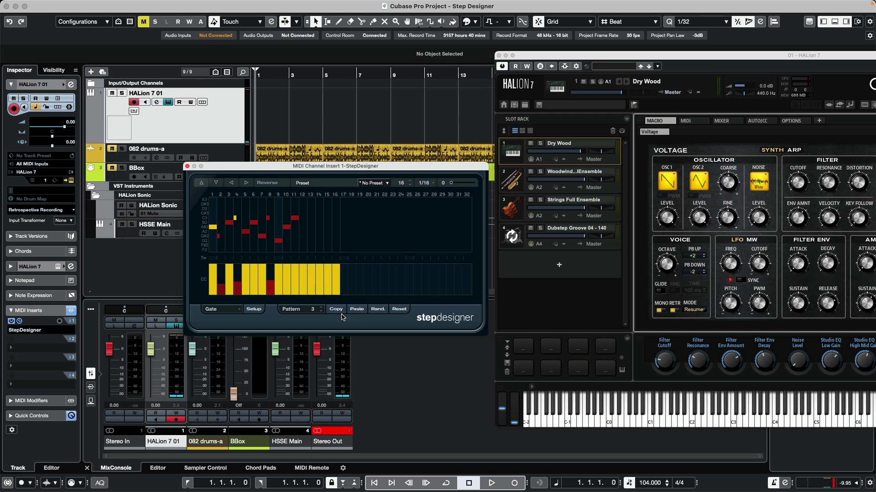
- Paste the phrase into pattern 4, add a C3 note at step 12, and audition
scroll(313, 312, up, 1)
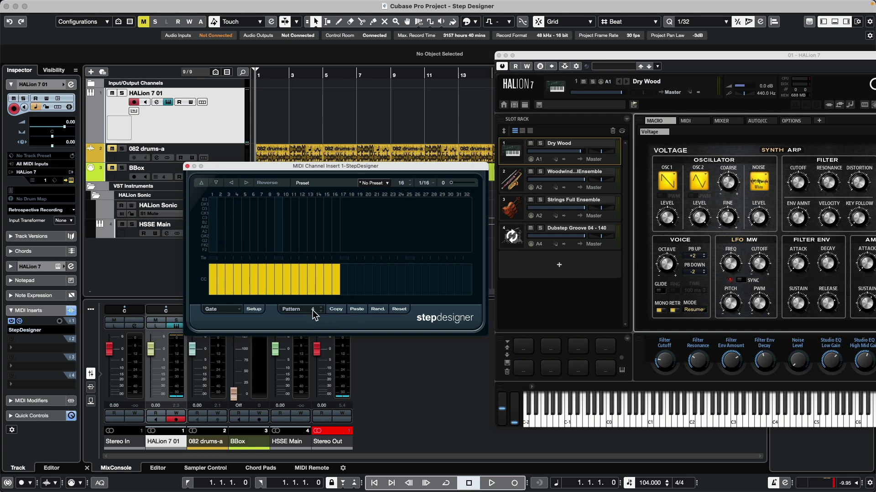
click(357, 310)
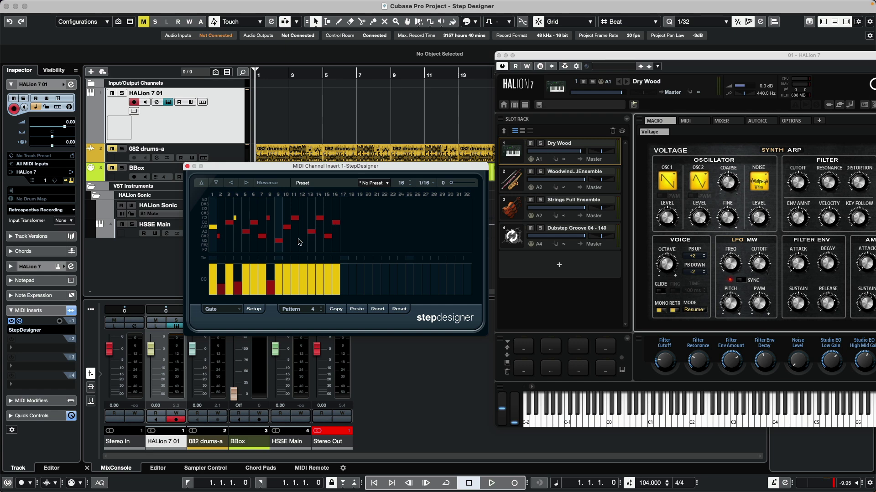
click(303, 218)
key(space)
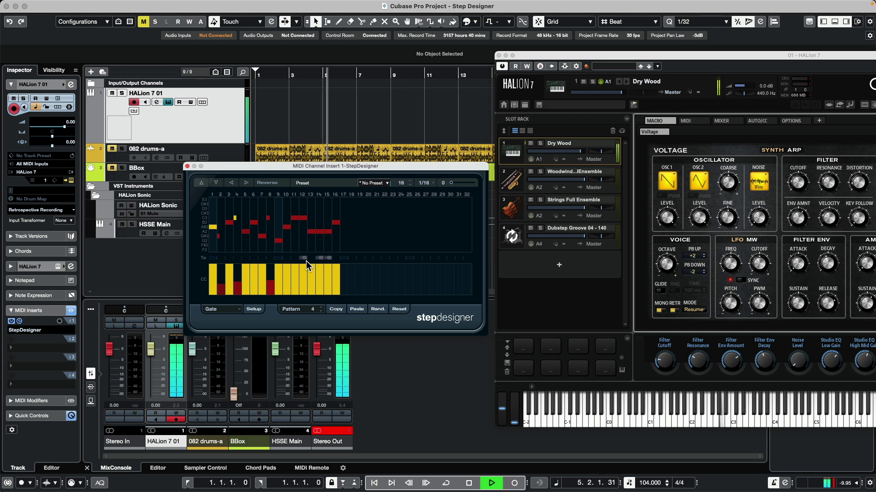
key(space)
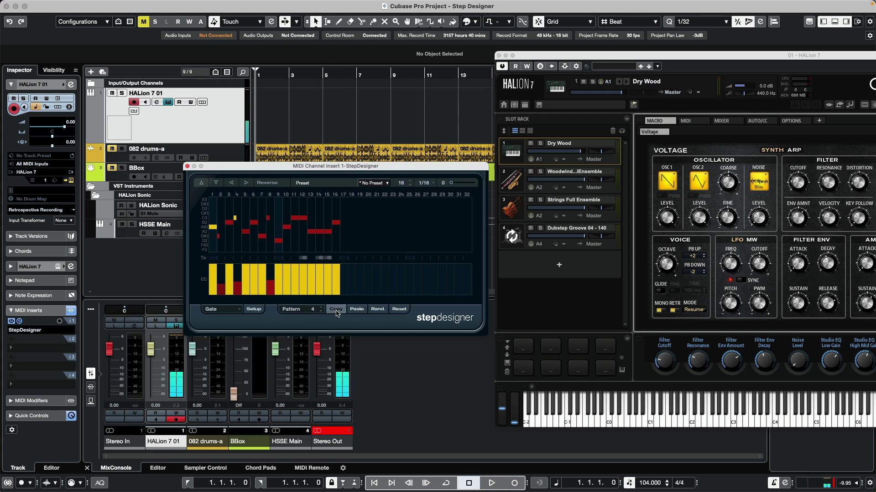
- Paste the phrase into pattern 5 at 1/8 step resolution, then return to pattern 3
scroll(314, 311, up, 1)
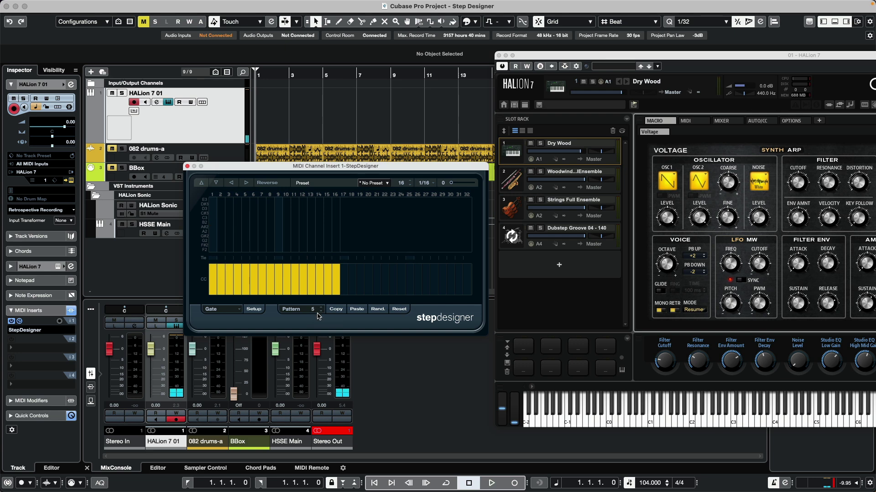
click(370, 310)
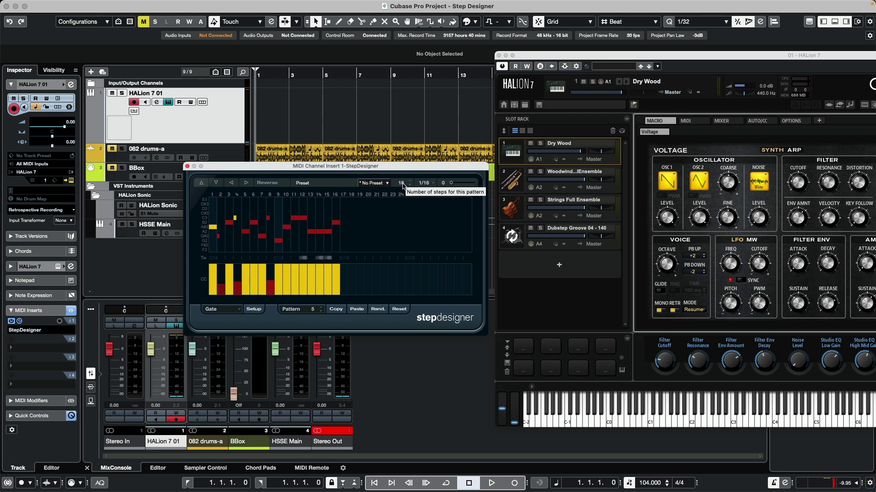
click(423, 183)
click(431, 184)
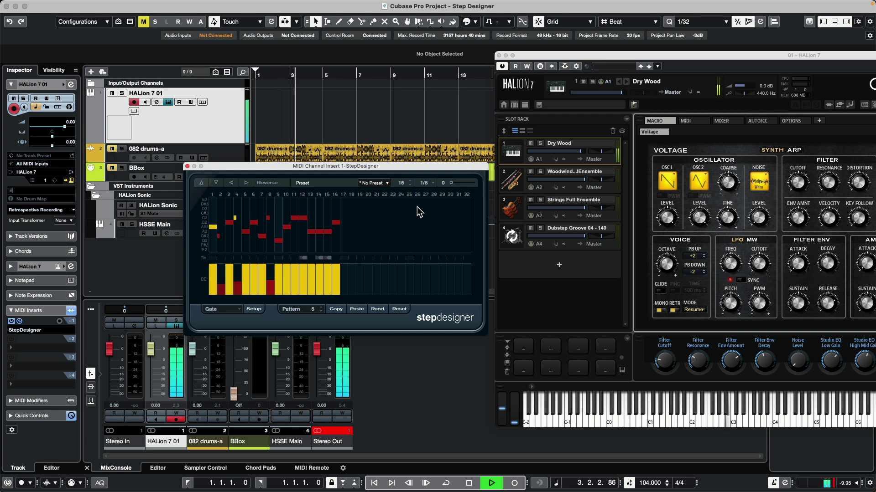
click(321, 312)
click(321, 311)
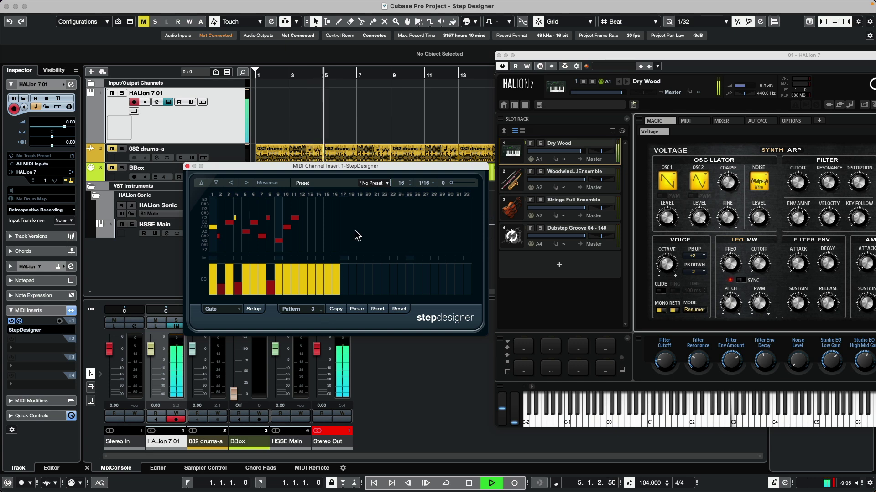
- Switch the lane to CC 74 Brightness and draw rising brightness values
key(space)
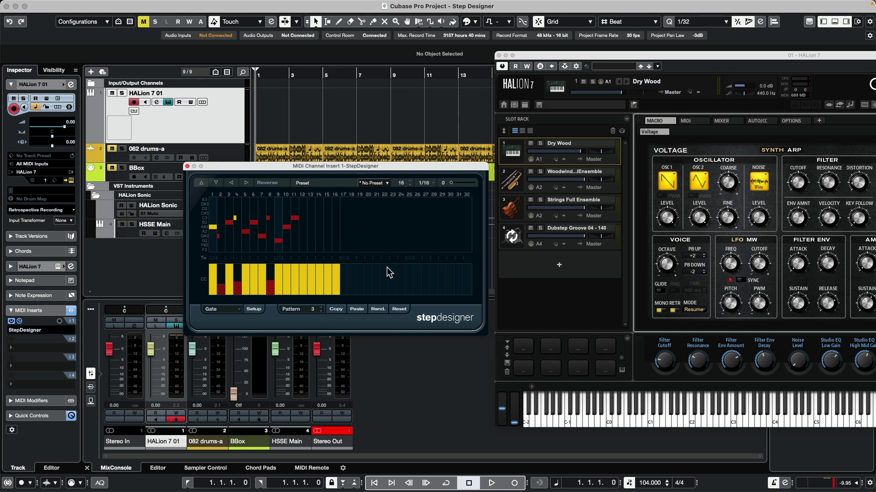
click(217, 313)
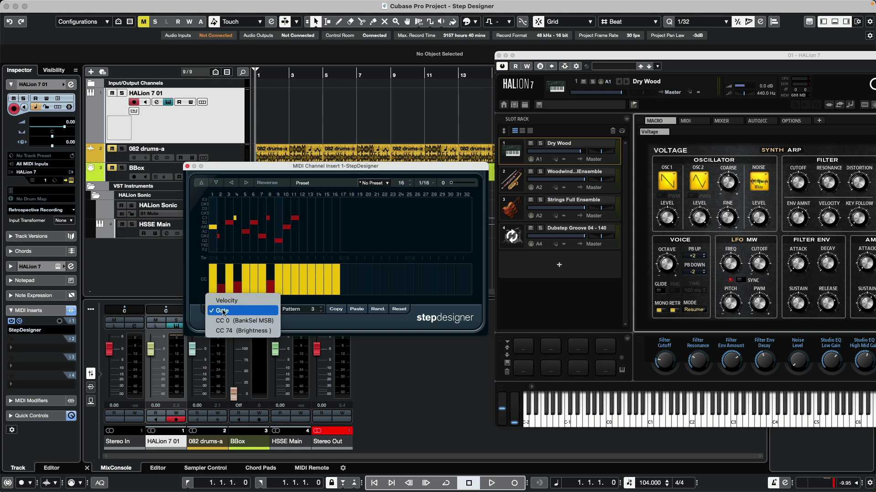
click(228, 334)
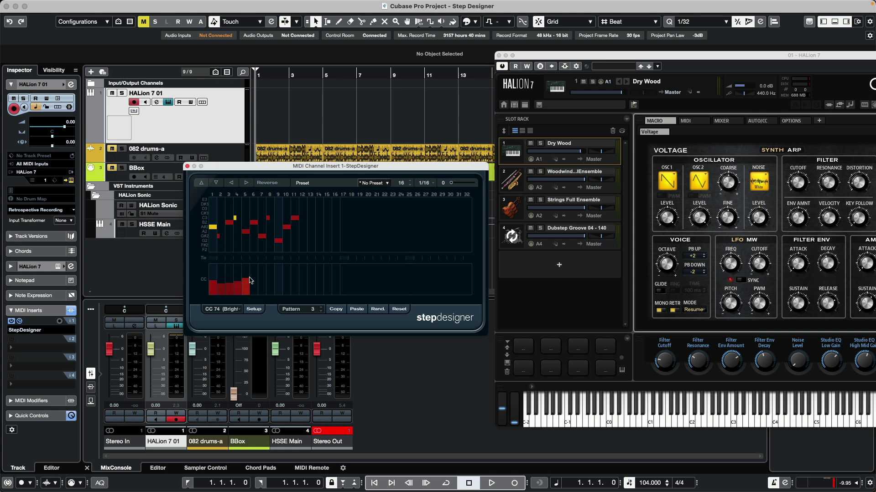
drag(263, 285, 283, 281)
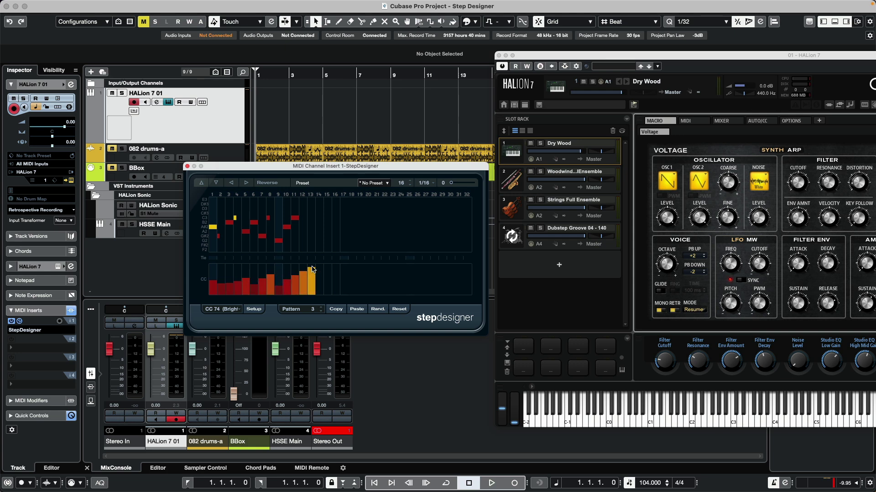
key(space)
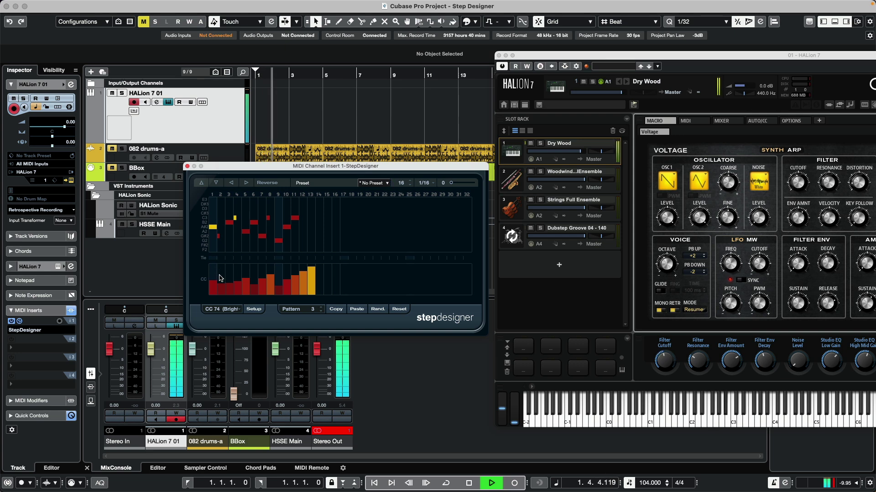
- Rework brightness at steps 13, 3 and 2–6, then raise steps 4–8
click(304, 285)
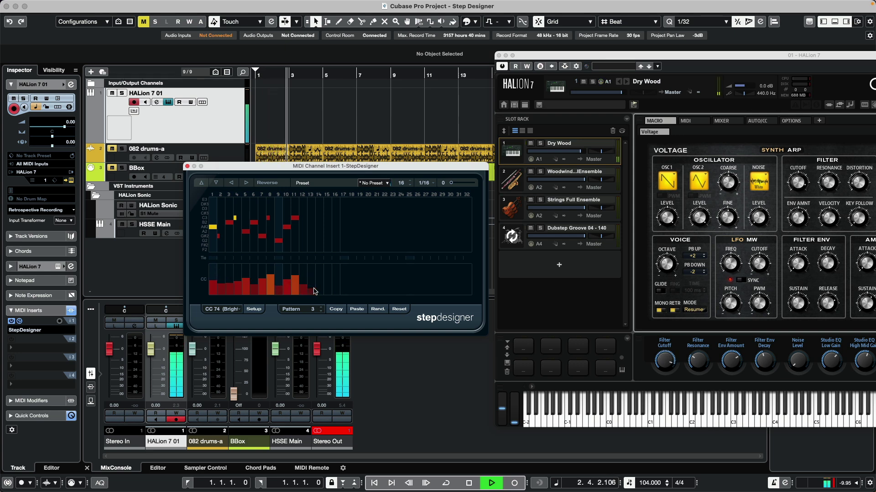
click(229, 268)
mouse_move(220, 286)
mouse_down()
mouse_move(266, 287)
mouse_move(296, 265)
mouse_up()
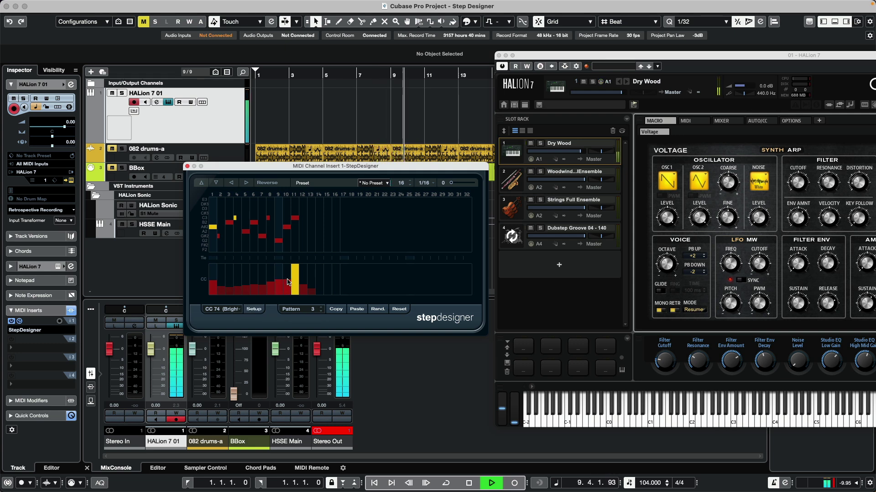
drag(235, 269, 273, 279)
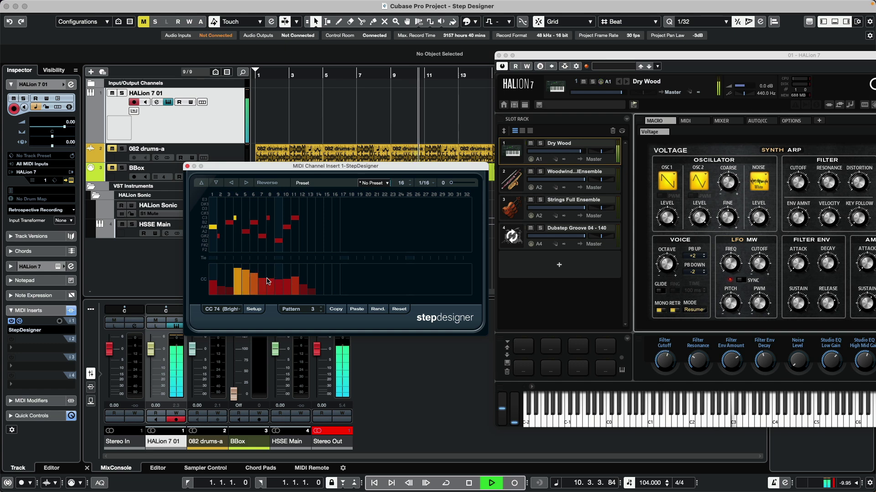
key(space)
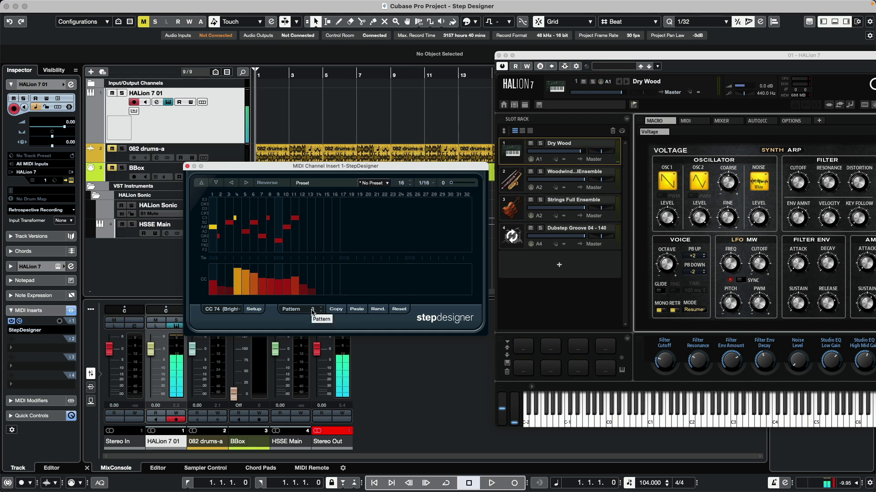
scroll(312, 312, up, 1)
- Turn HALion's filter cutoff down while pattern 4 plays
key(space)
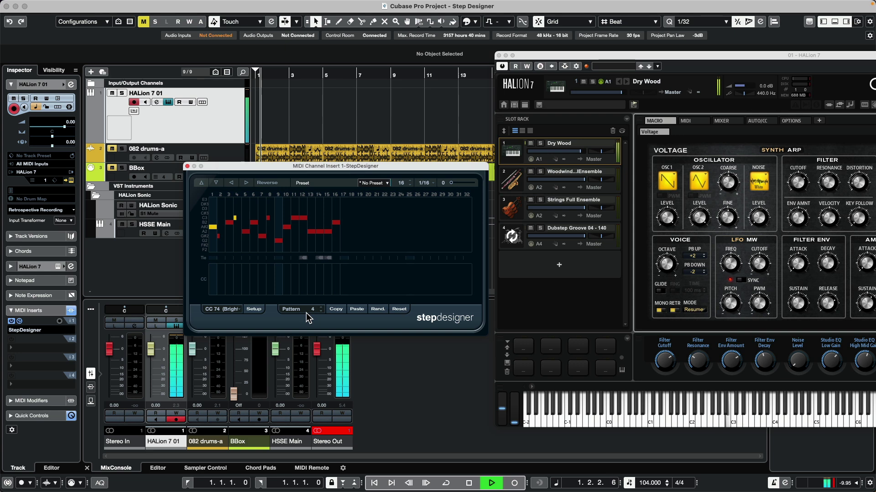
drag(798, 182, 788, 234)
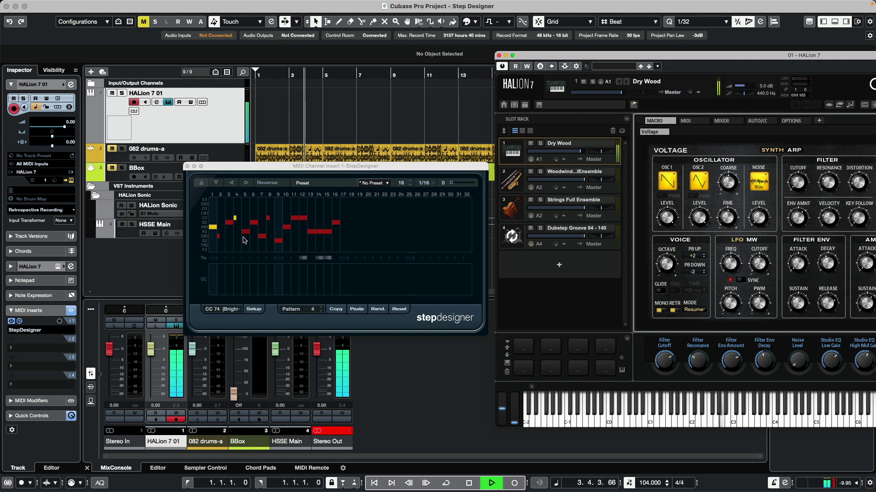
key(space)
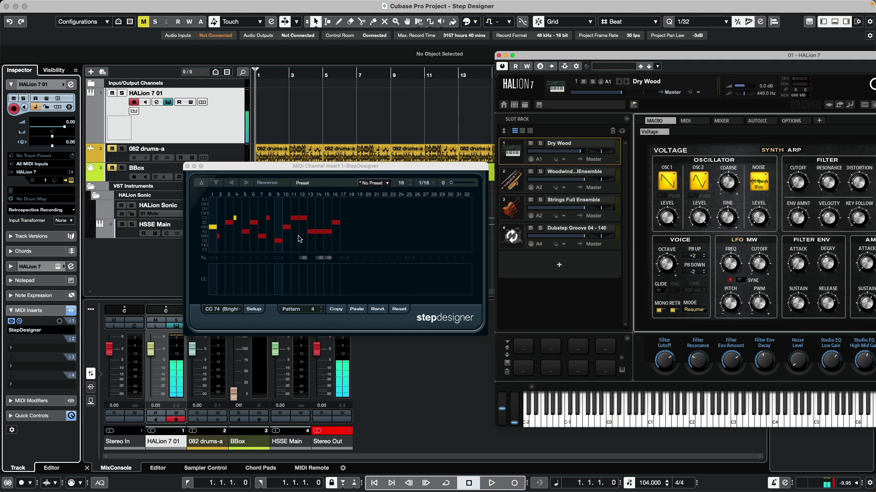
key(space)
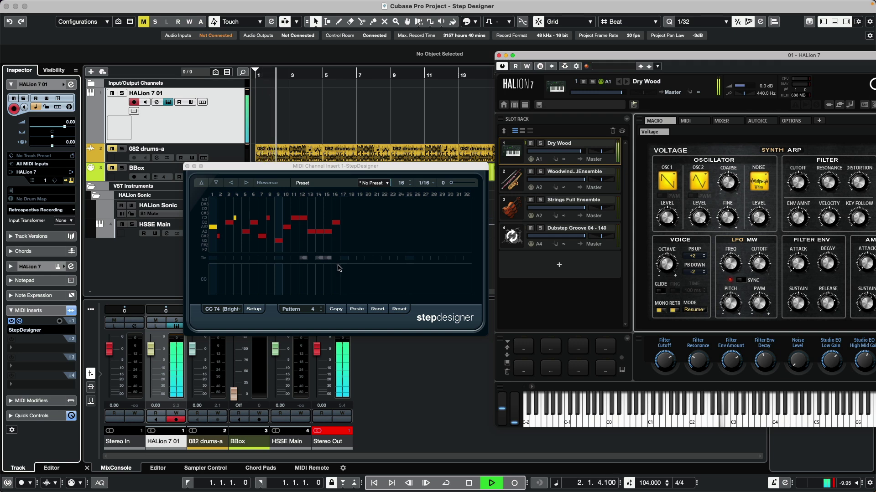
key(space)
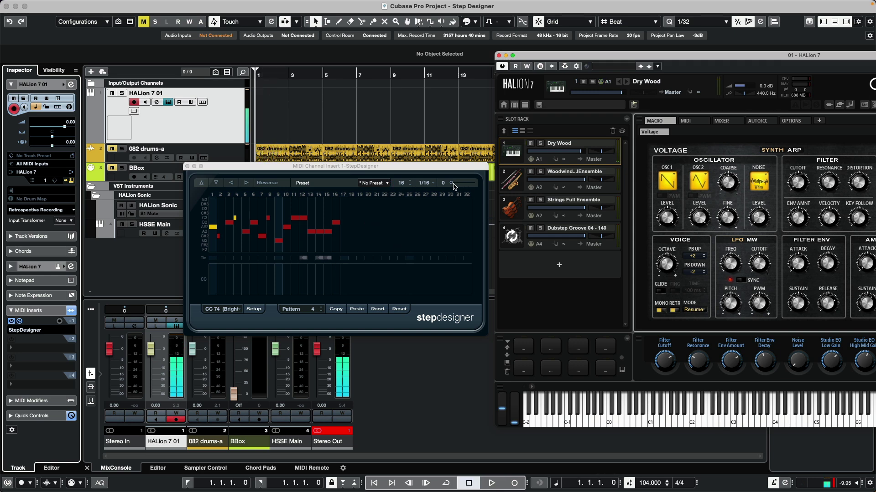
- Set StepDesigner's Swing to 60 and audition the swung pattern
drag(450, 185, 464, 184)
key(space)
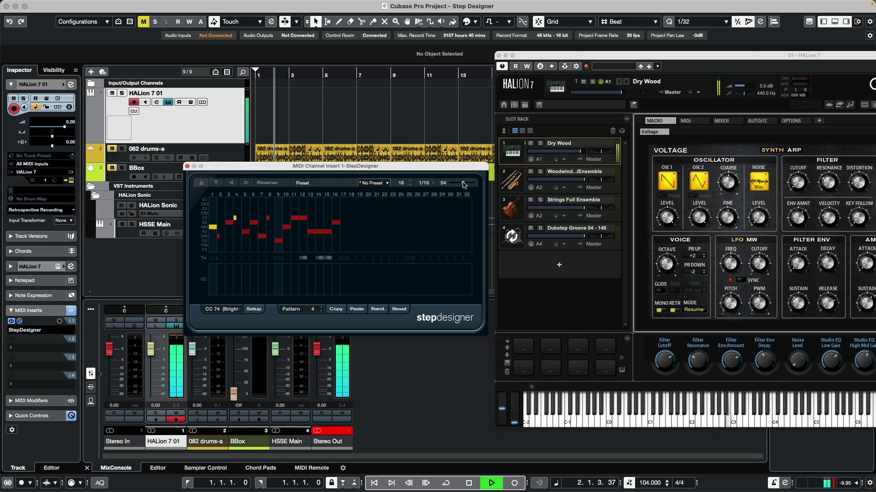
drag(464, 185, 466, 186)
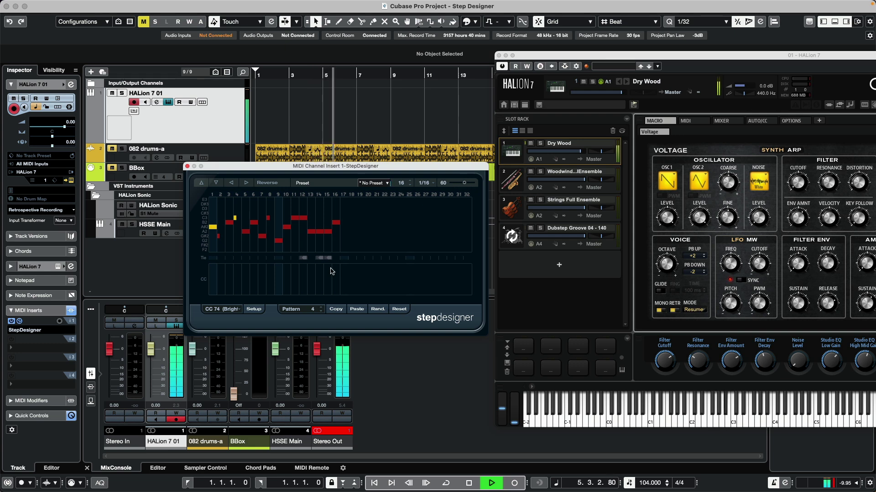
key(space)
scroll(314, 309, up, 2)
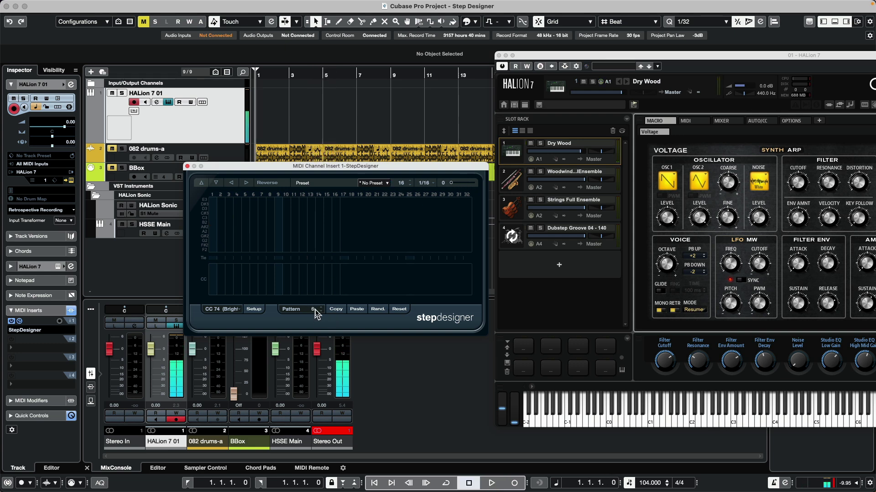
- Randomize StepDesigner pattern 6 several times while auditioning, then move the window up-right
click(384, 311)
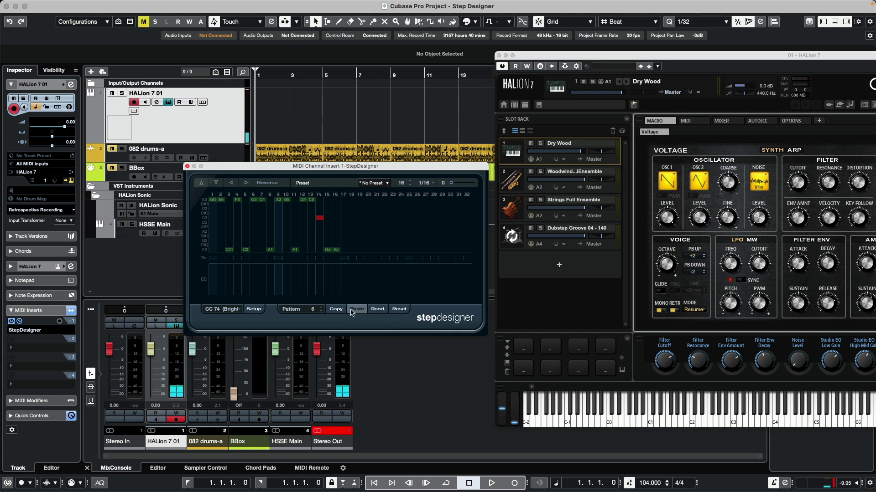
key(space)
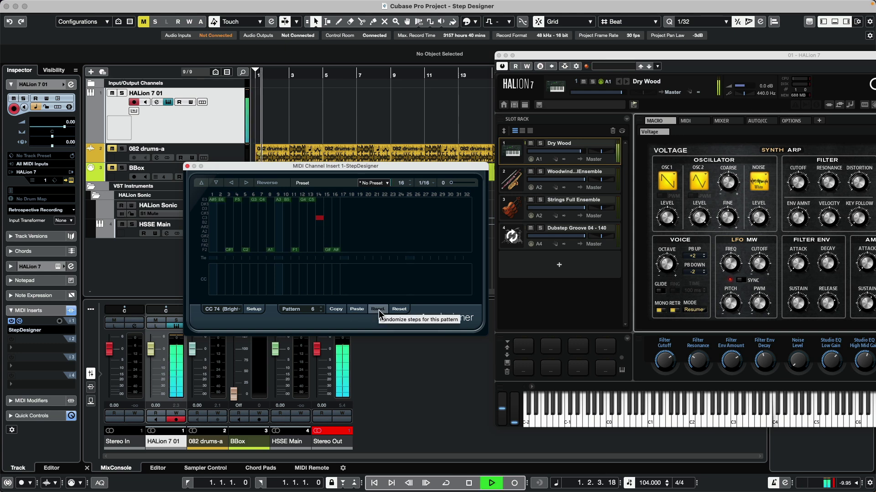
click(378, 310)
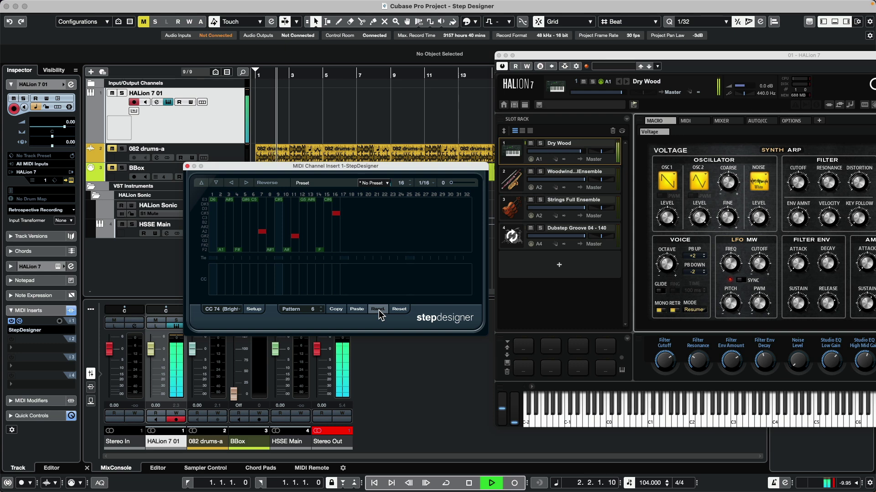
click(379, 310)
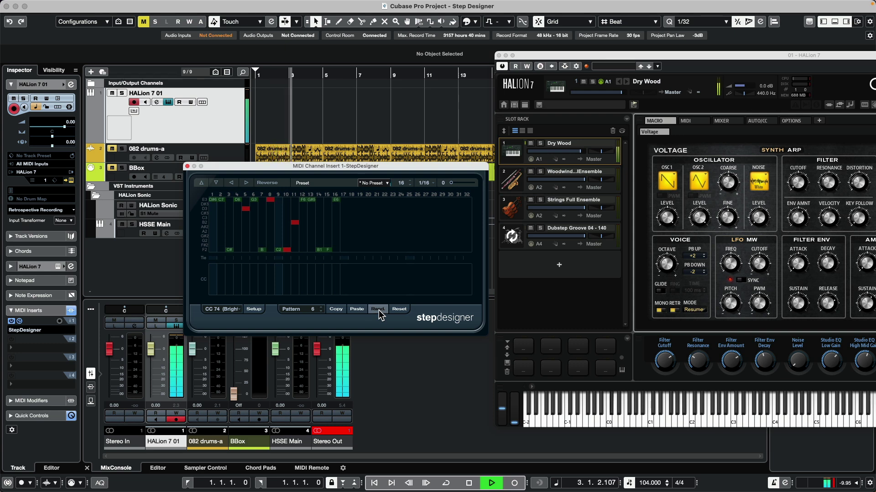
click(378, 310)
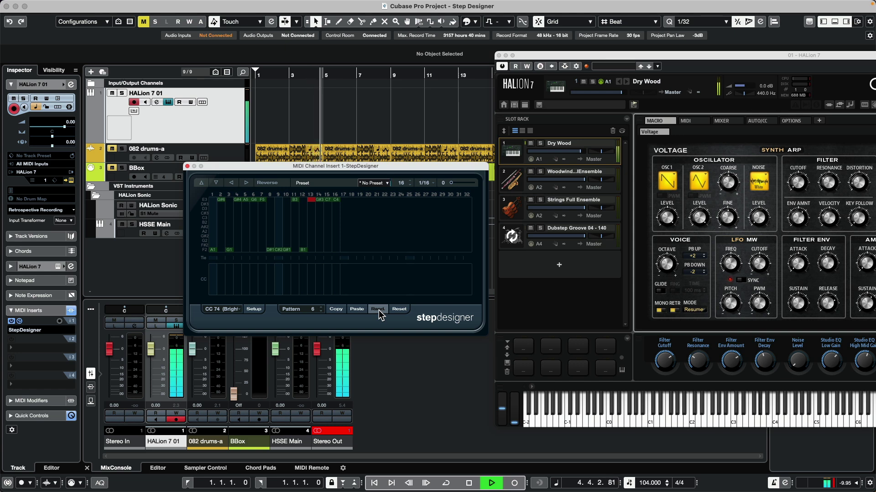
key(space)
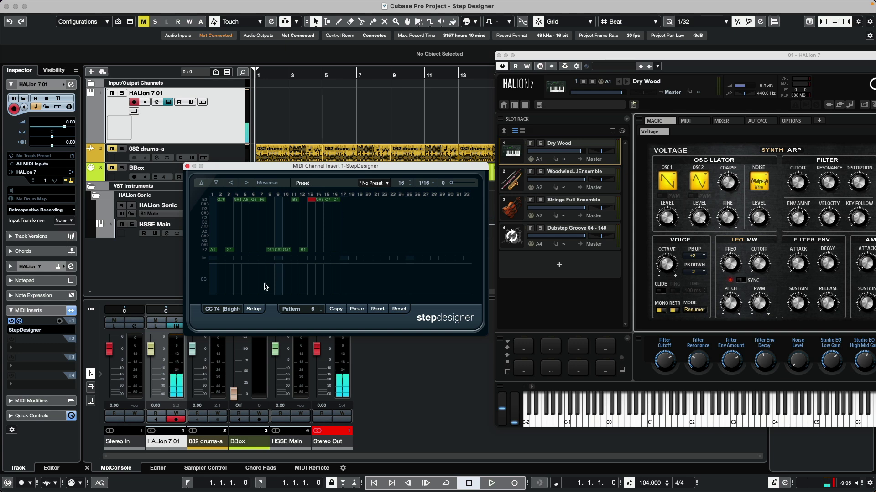
drag(365, 174, 406, 159)
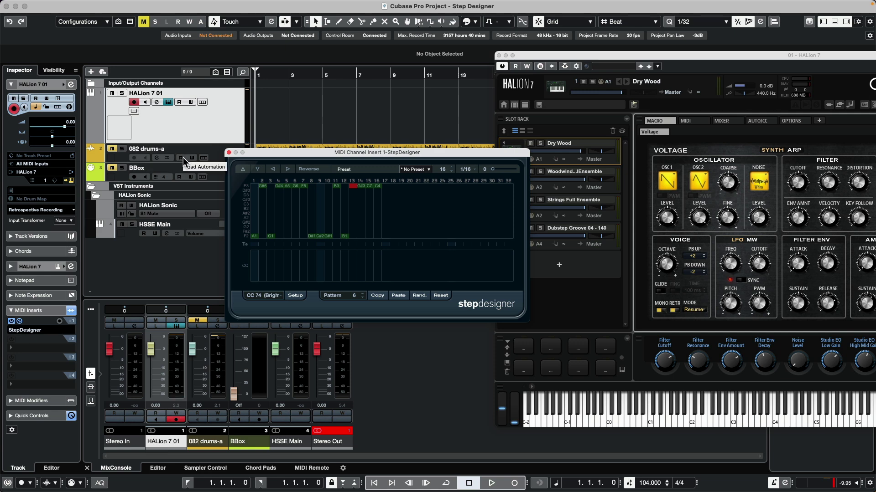
- Open the On-Screen Keyboard lower down and switch StepDesigner through patterns 1 to 4
key(alt+k)
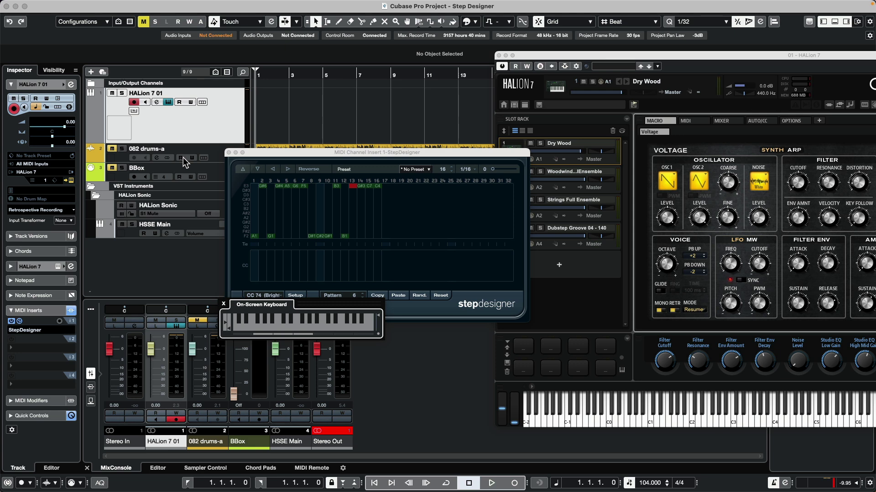
drag(318, 308, 322, 336)
click(241, 359)
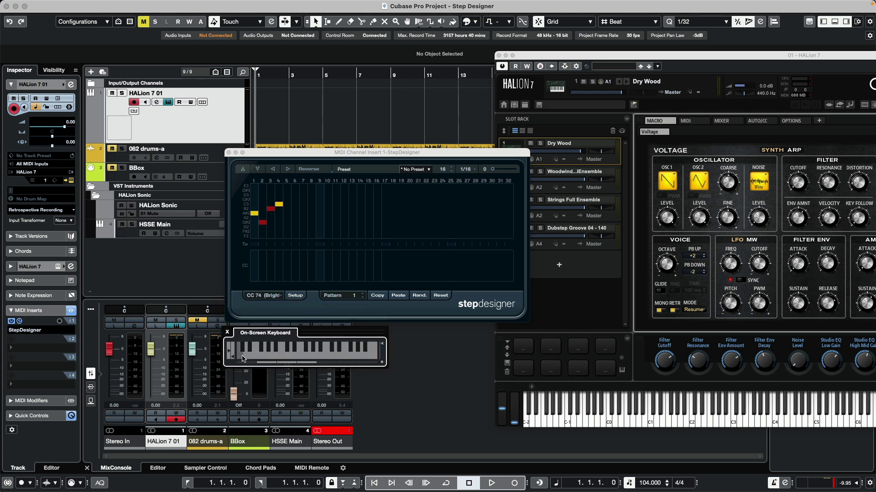
click(245, 351)
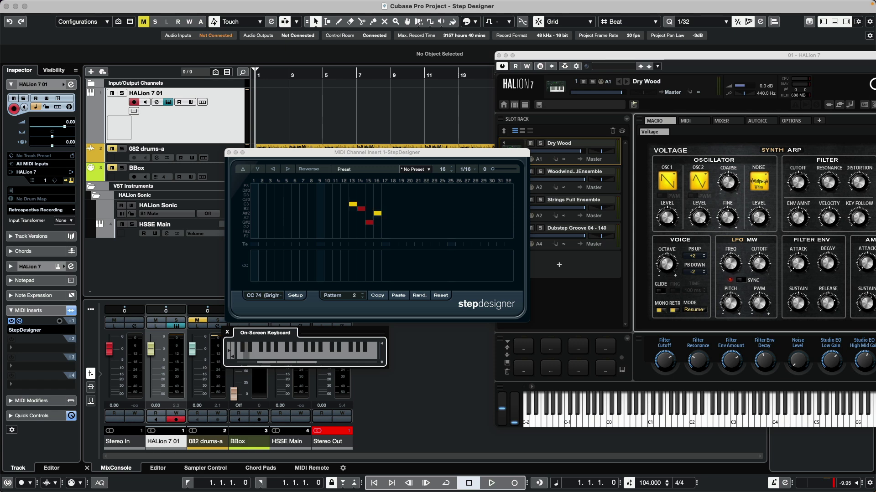
click(250, 351)
click(250, 349)
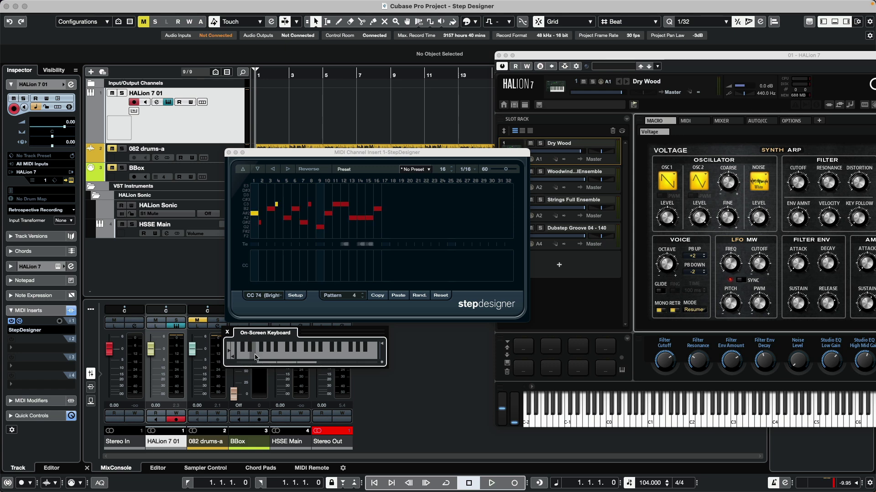
- Return StepDesigner to pattern 1, unmute 082 drums-a, and start recording on HALion 7 01
click(259, 358)
click(250, 358)
click(240, 358)
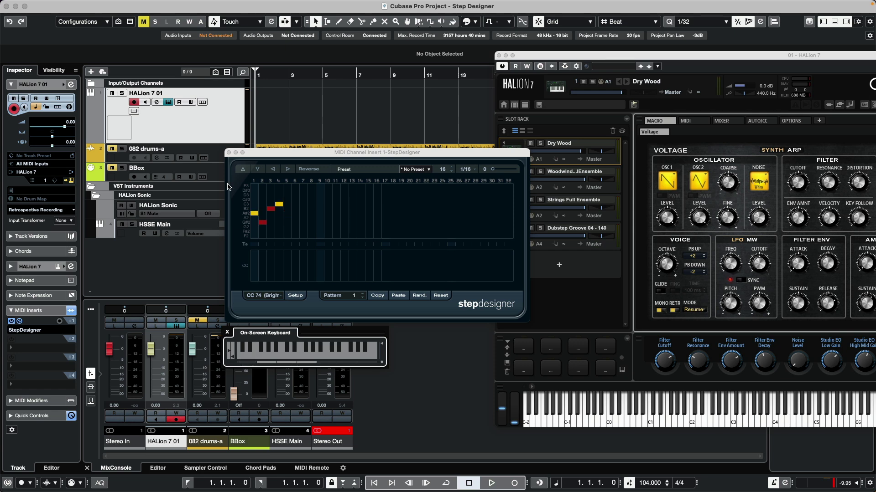
click(112, 149)
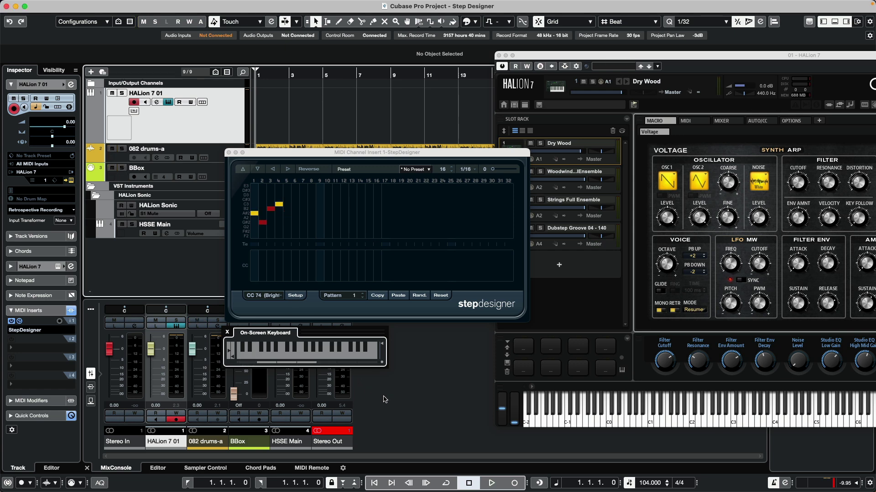
click(491, 483)
- Record while switching StepDesigner through patterns 2, 3, 4 and 2, then stop
key(KP_Multiply)
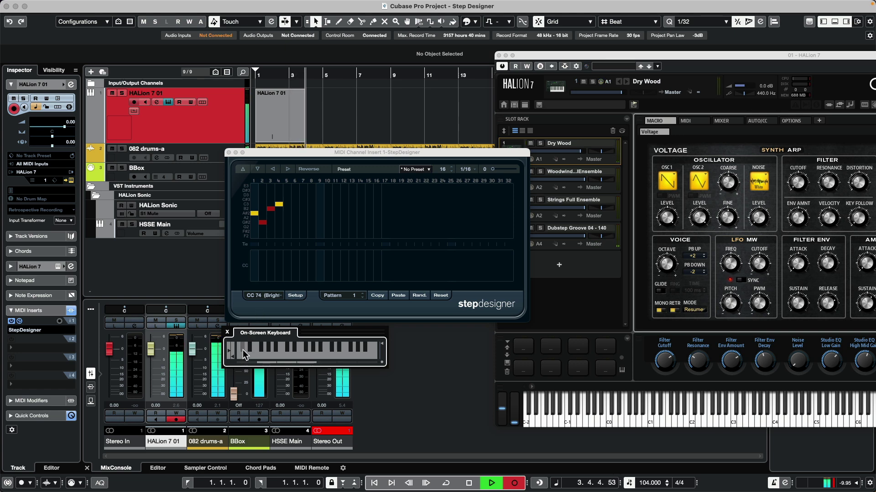
click(245, 354)
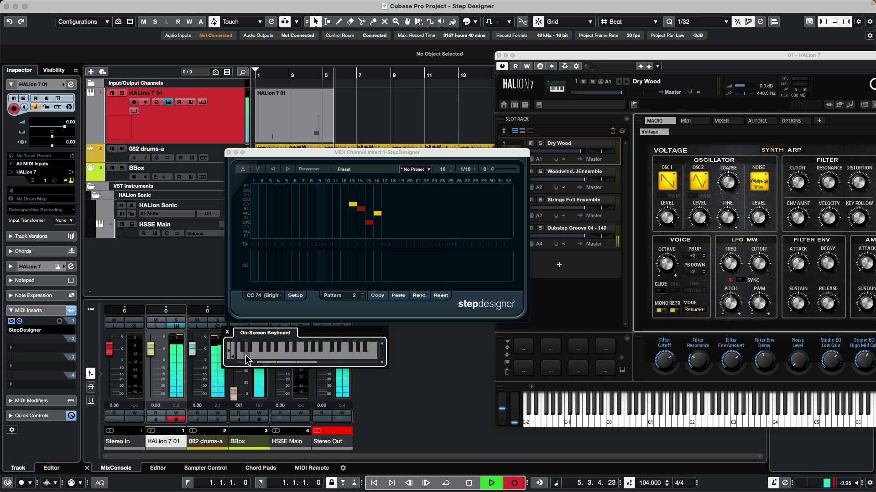
click(245, 356)
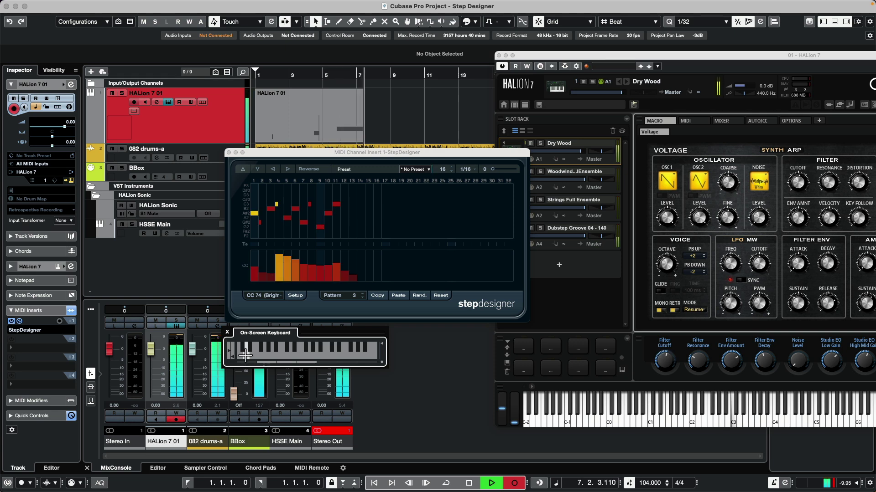
click(249, 349)
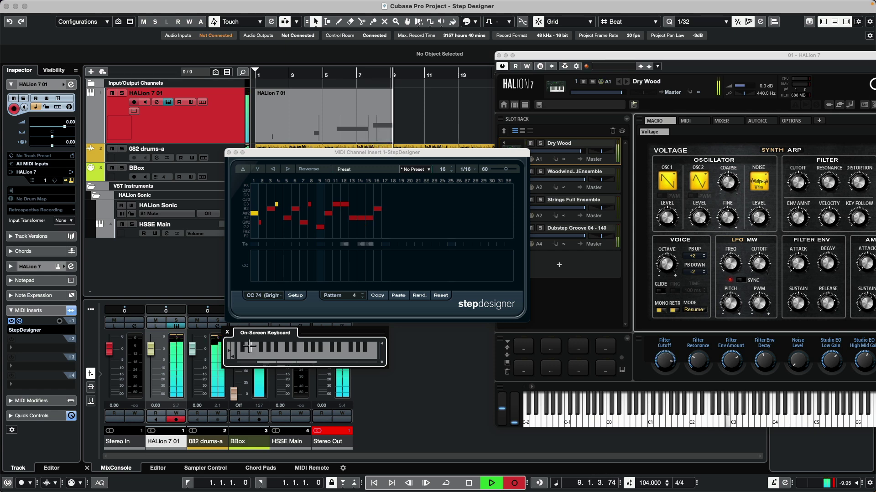
click(246, 356)
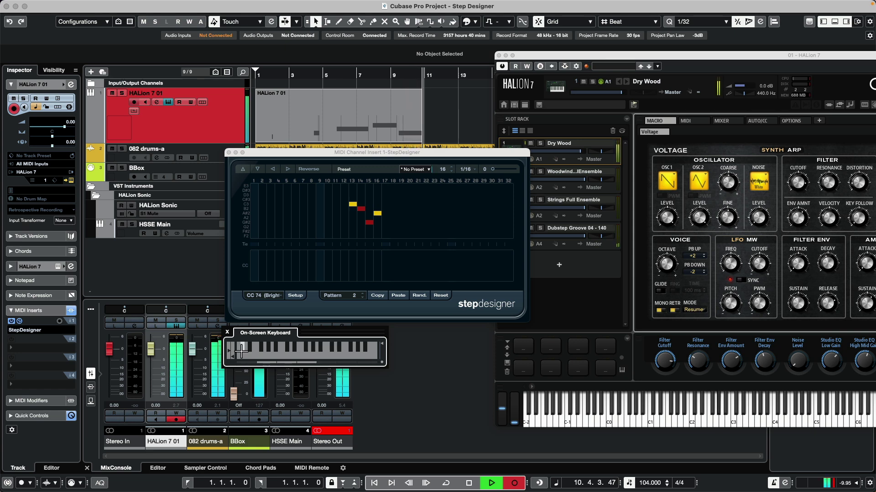
key(space)
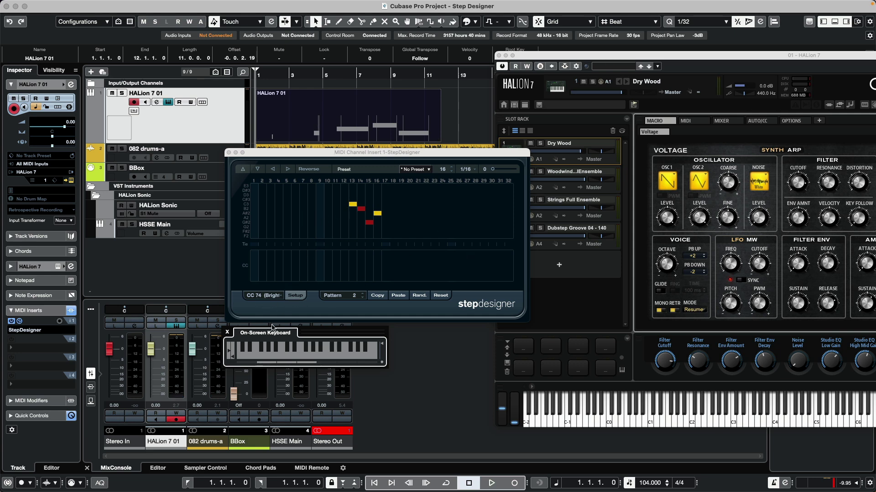
- Select pattern 1, erase the first HALion 7 01 take, enable Record Output to Track, and re-record
click(237, 355)
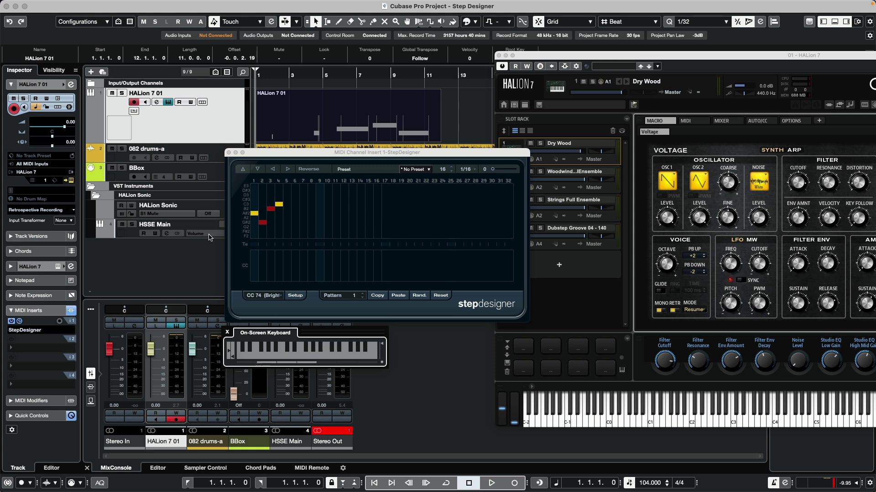
key(5)
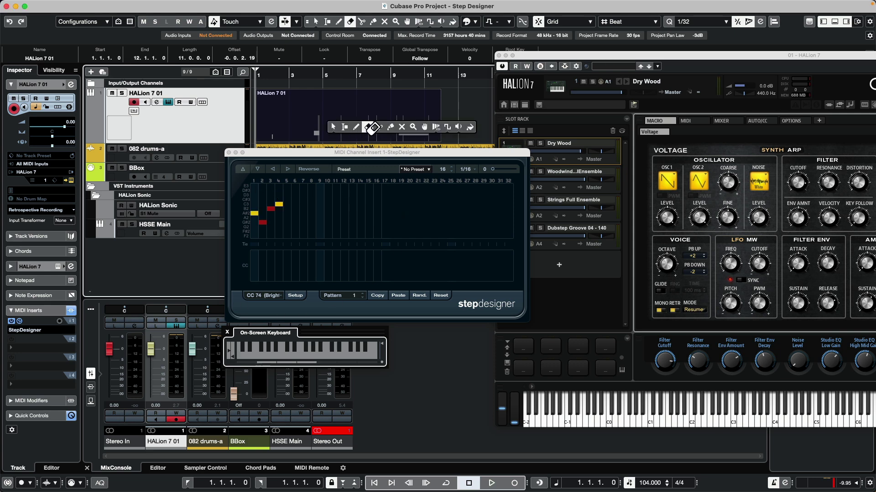
click(371, 130)
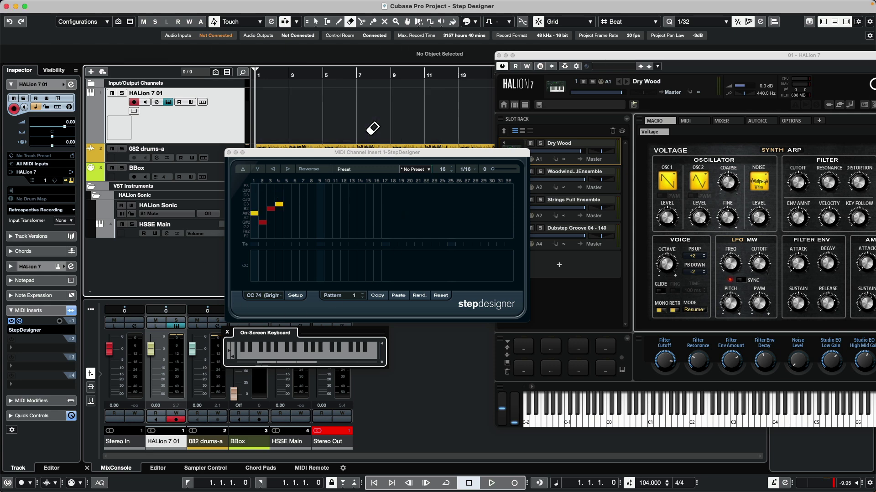
click(59, 321)
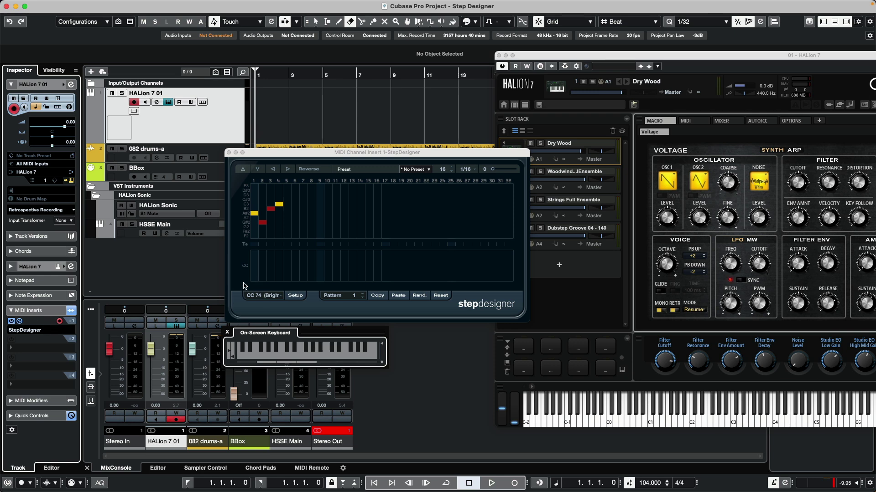
click(514, 484)
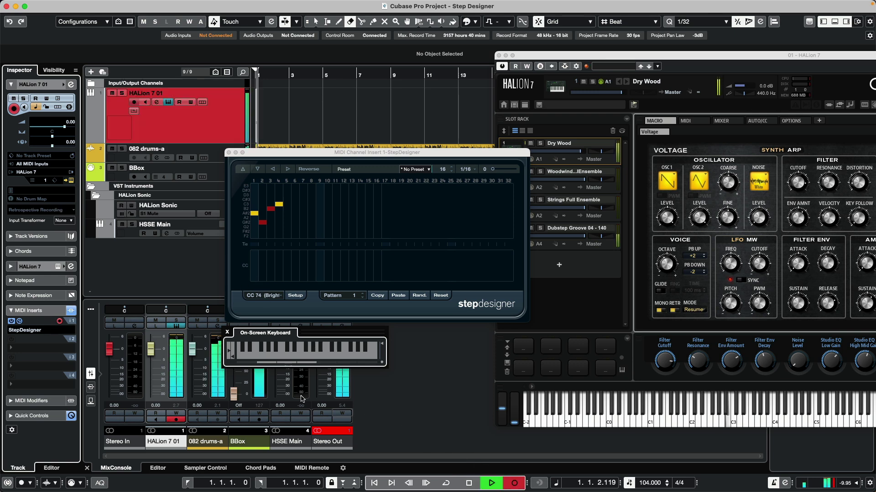
- Switch StepDesigner through patterns 2, 3, 4, 1 and 4 during the take, then stop recording
click(242, 350)
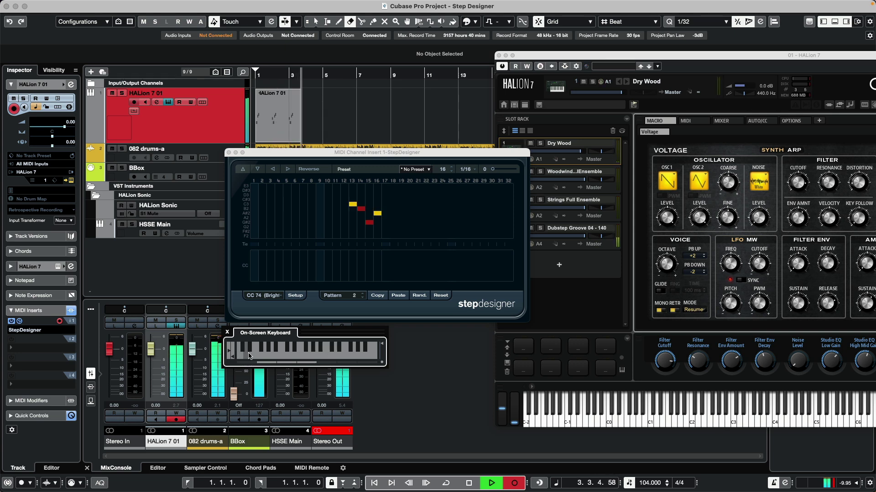
click(246, 354)
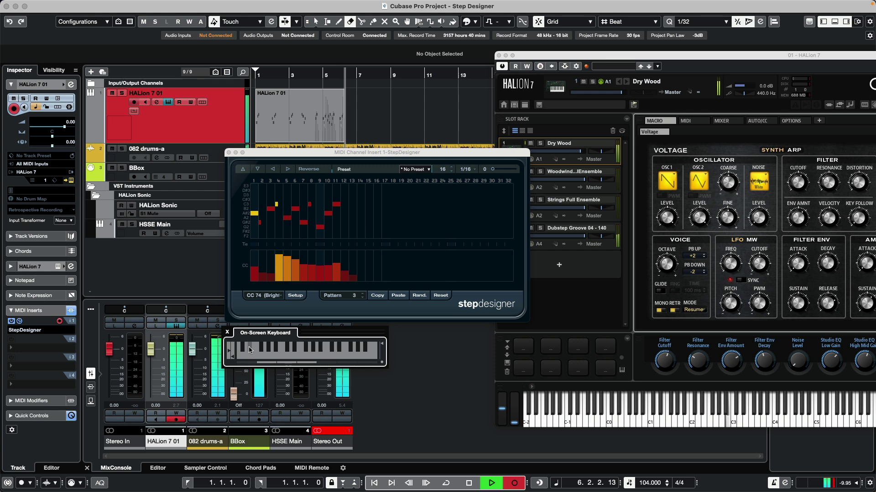
click(251, 352)
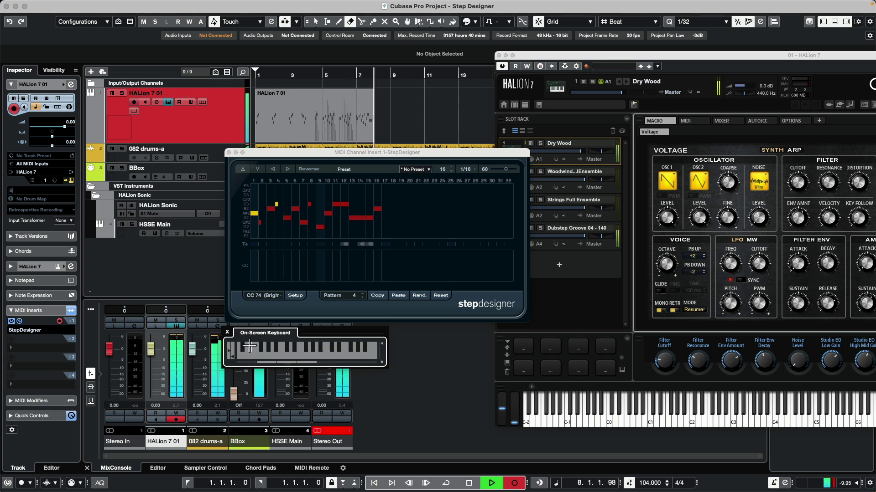
click(247, 358)
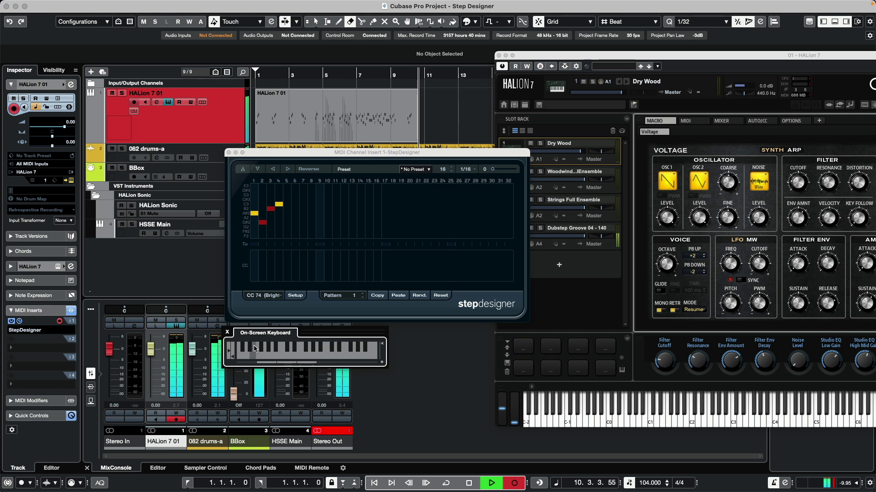
click(251, 348)
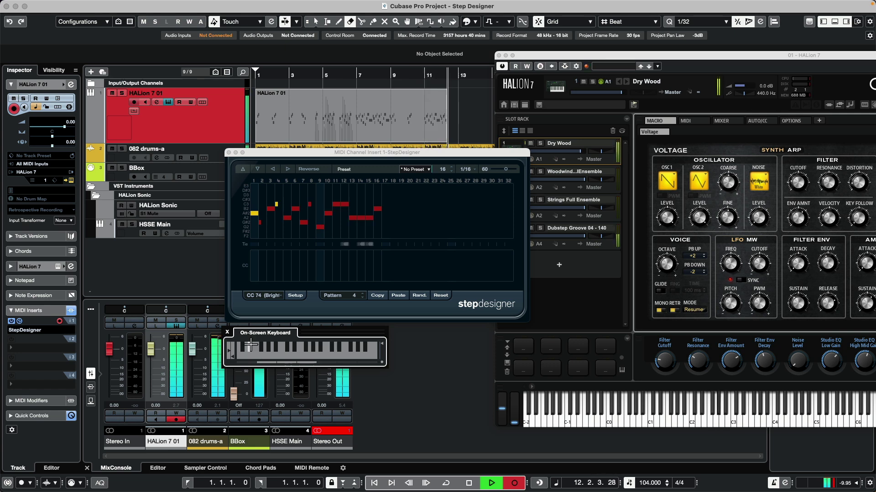
key(space)
- Open the recorded part in the Key Editor, close the On-Screen Keyboard, zoom in, and close StepDesigner
double_click(357, 127)
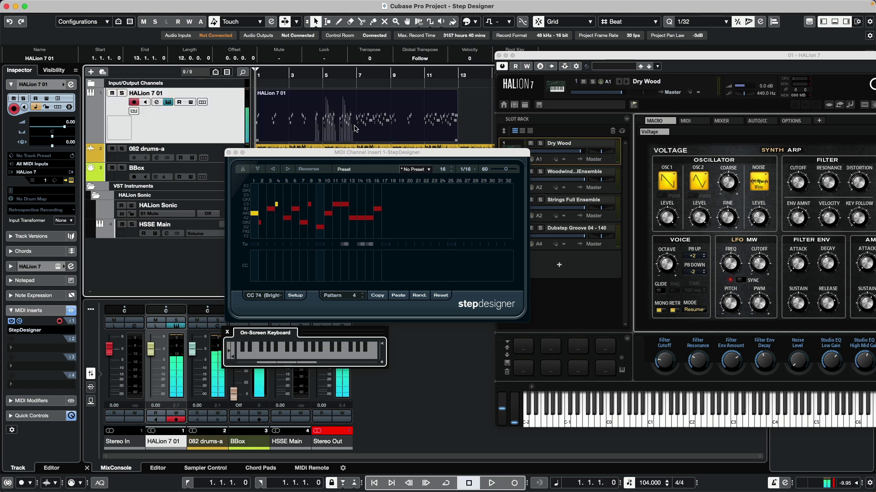
key(alt+k)
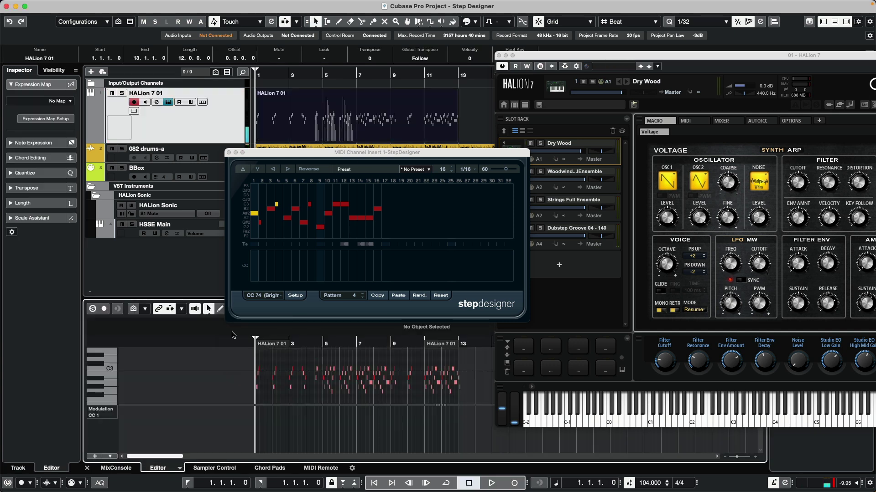
drag(347, 349, 343, 355)
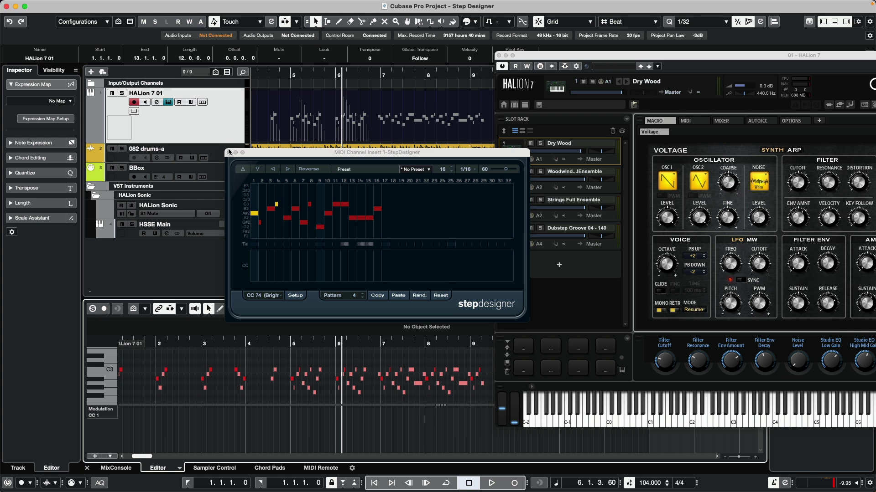
drag(286, 81, 272, 82)
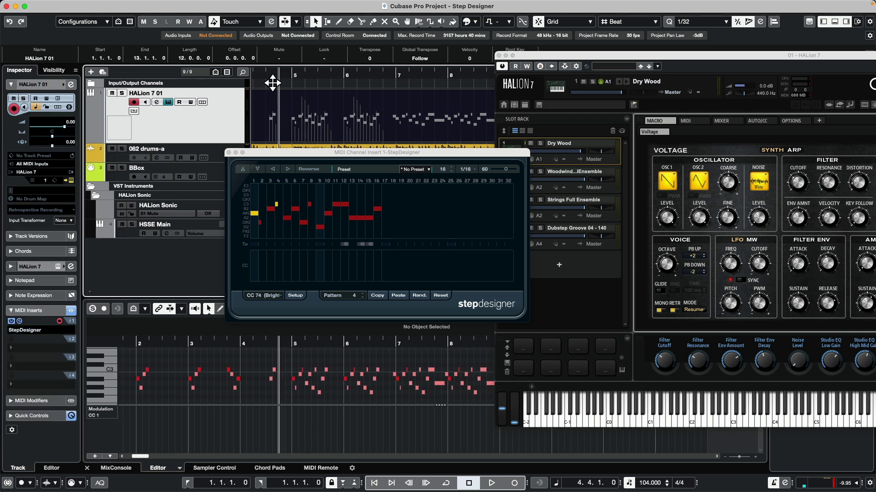
click(229, 153)
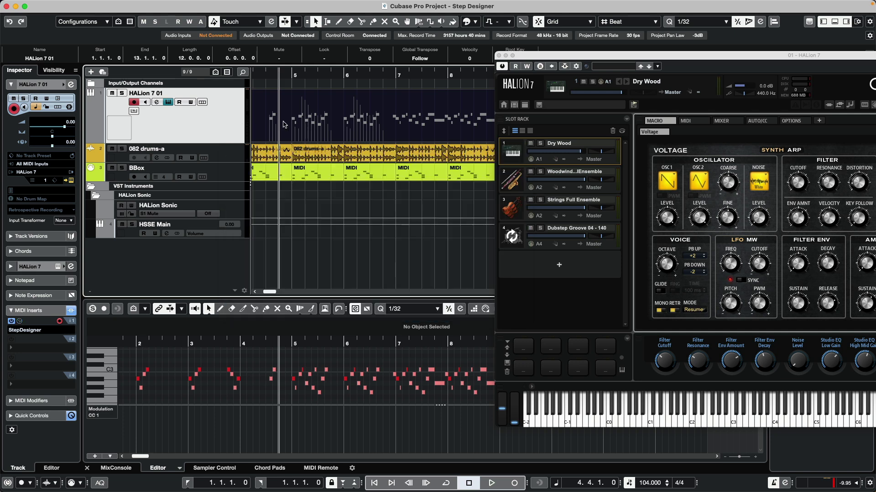
- Set the HALion 7 01 track to MIDI channel 2, play back, and scroll StepDesigner to pattern 4
drag(309, 82, 254, 73)
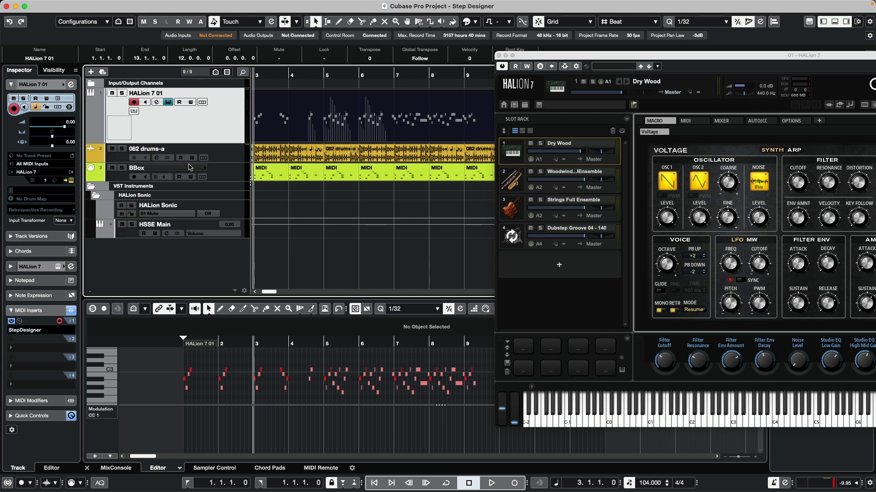
click(43, 182)
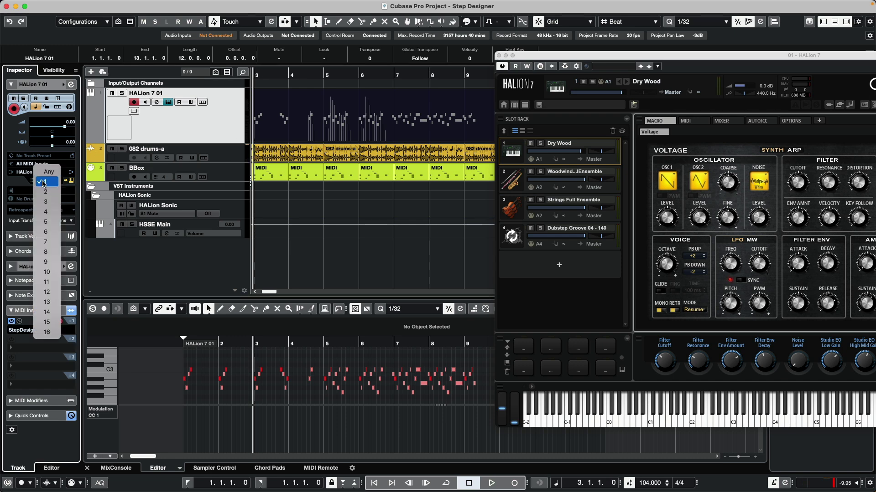
key(Return)
click(320, 75)
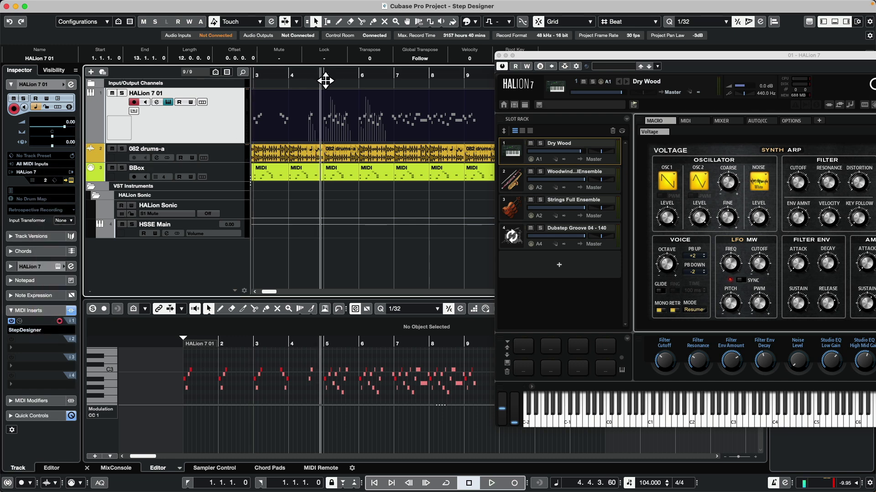
key(space)
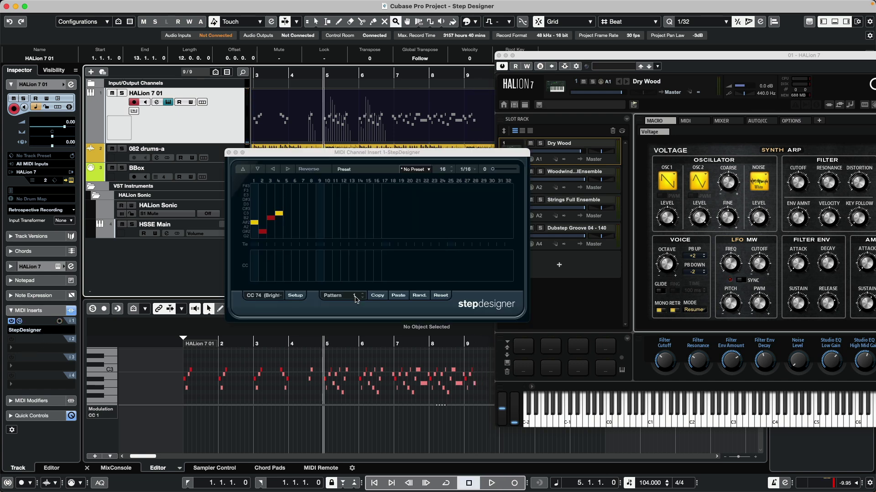
scroll(357, 302, up, 1)
scroll(357, 302, up, 1)
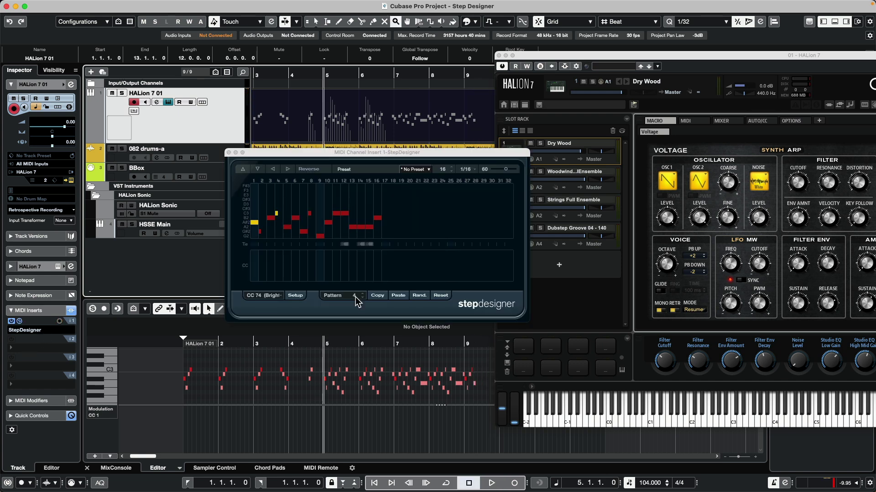